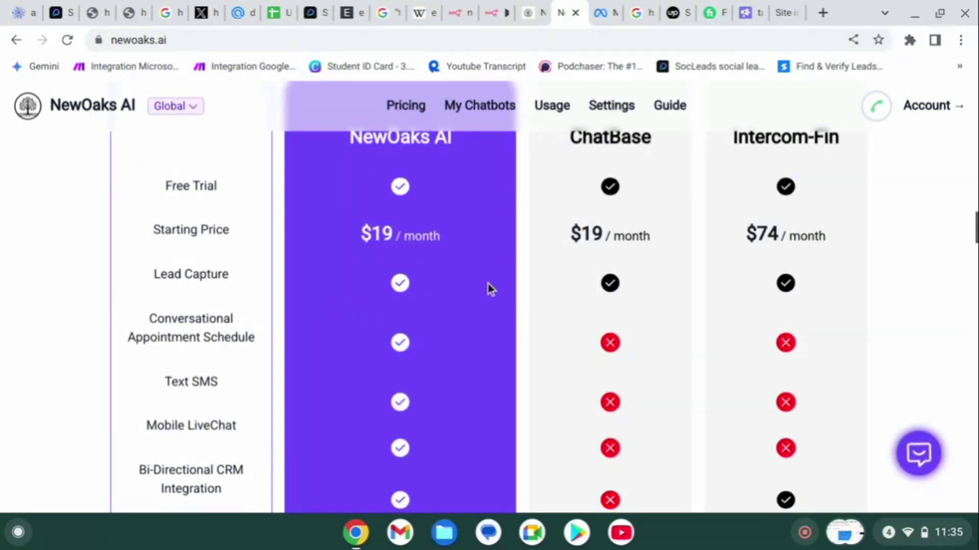
Leave the plan comparison and open the list of existing chatbots.
scroll(470, 313, "down", 2)
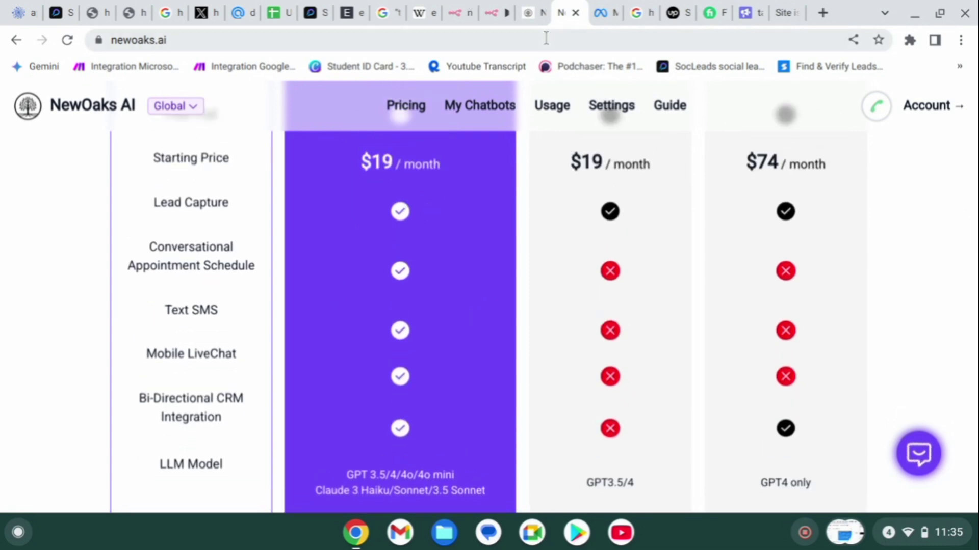
left_click(530, 7)
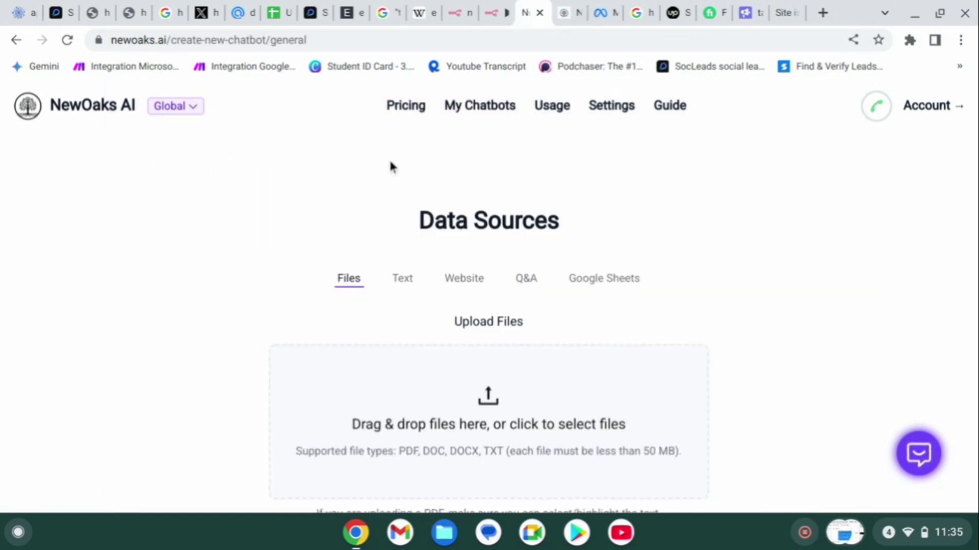
left_click(476, 107)
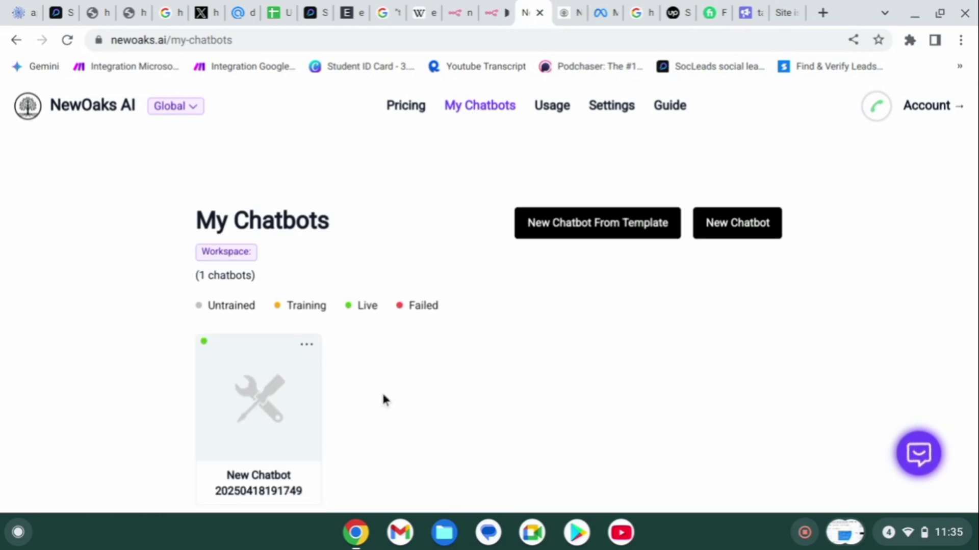
Examine the chatbot and agent templates offered for a new chatbot, and return to the chatbot list.
left_click(581, 227)
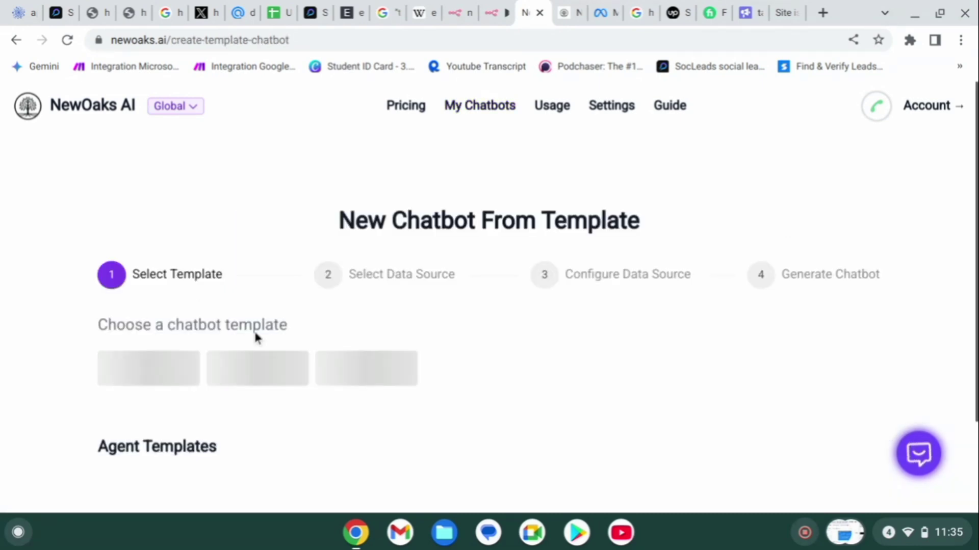
scroll(256, 338, "down", 3)
scroll(256, 337, "down", 2)
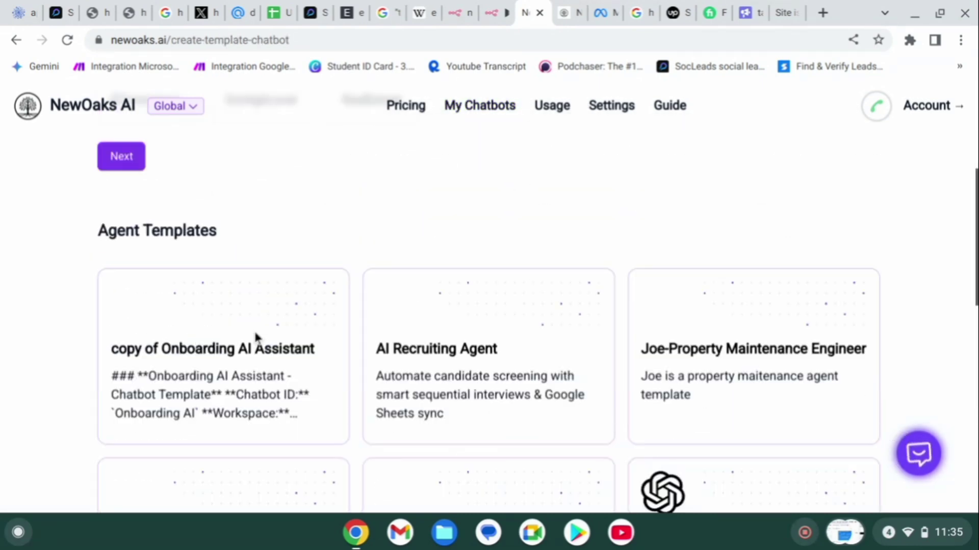
scroll(256, 338, "down", 8)
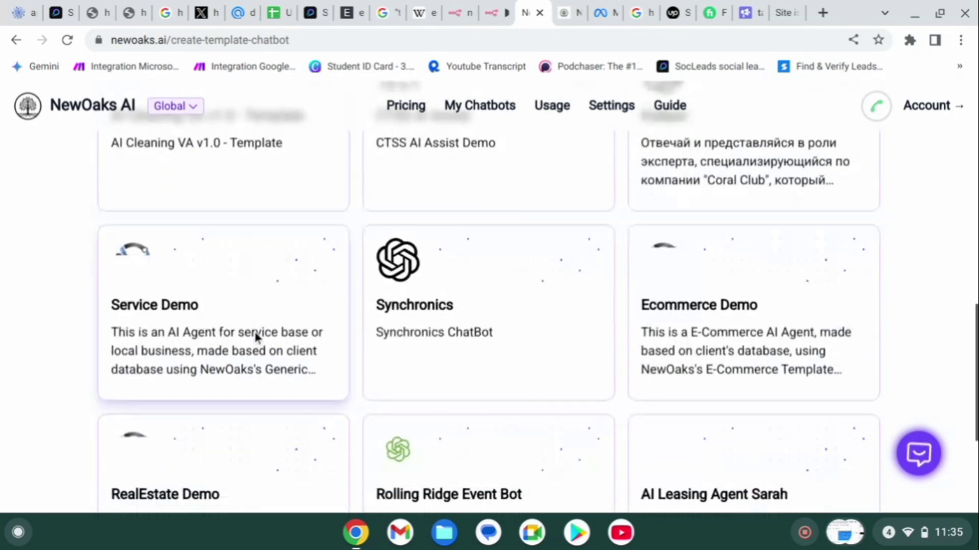
scroll(257, 336, "down", 4)
scroll(256, 337, "up", 7)
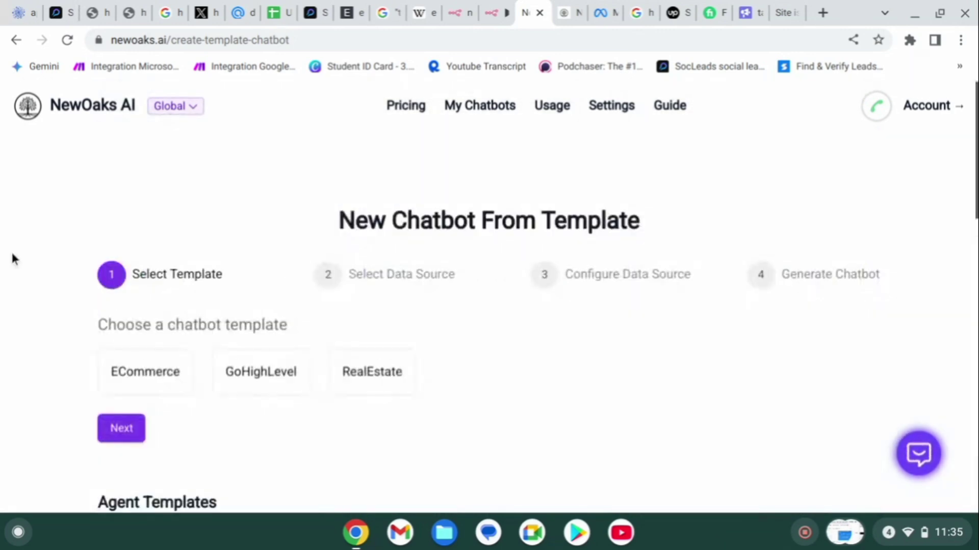
left_click(16, 41)
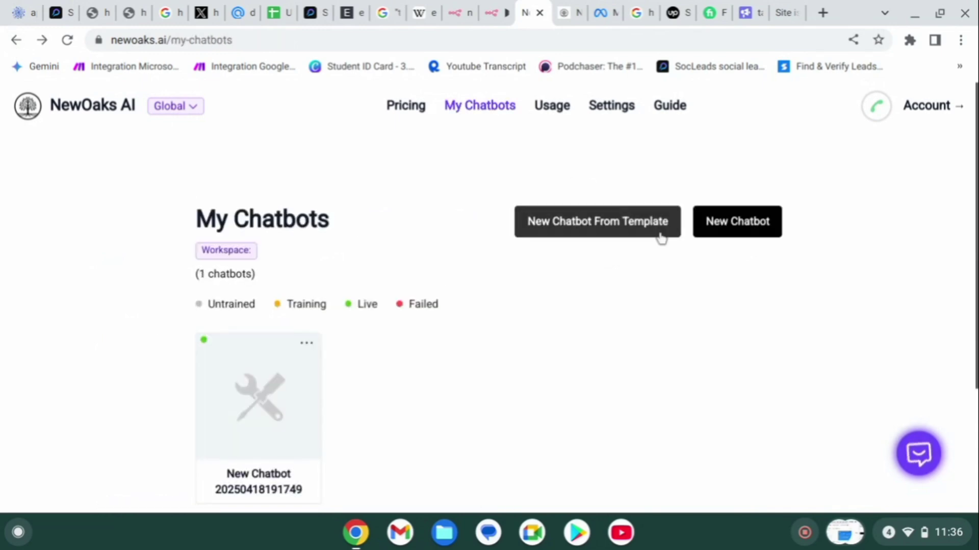
Start a new chatbot without a template and review the file upload options for its data sources.
left_click(731, 219)
scroll(531, 214, "down", 8)
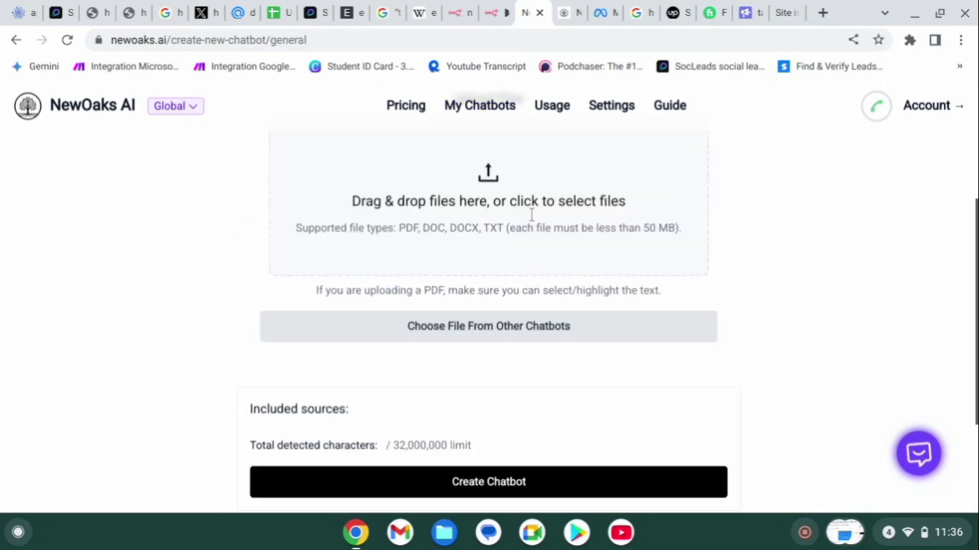
scroll(531, 215, "up", 8)
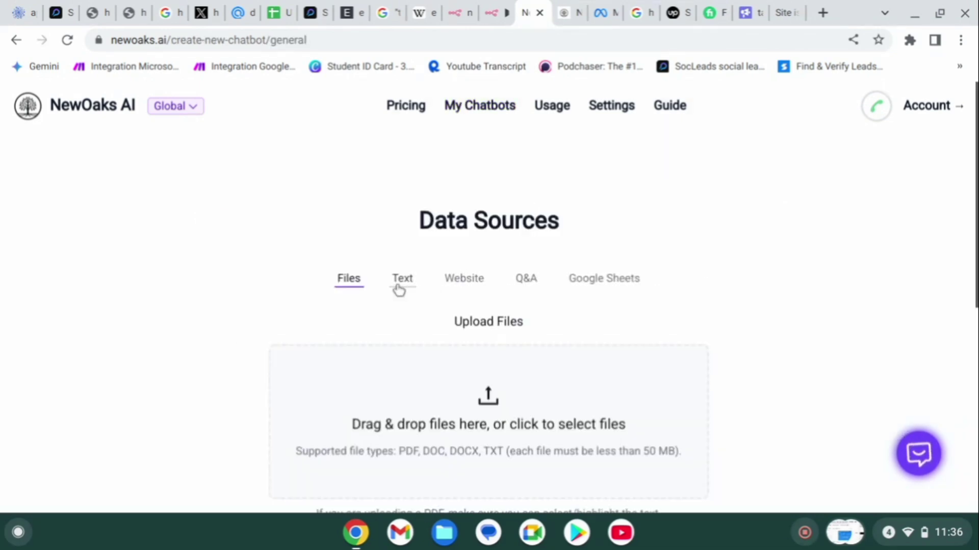
scroll(433, 281, "down", 1)
scroll(434, 282, "down", 3)
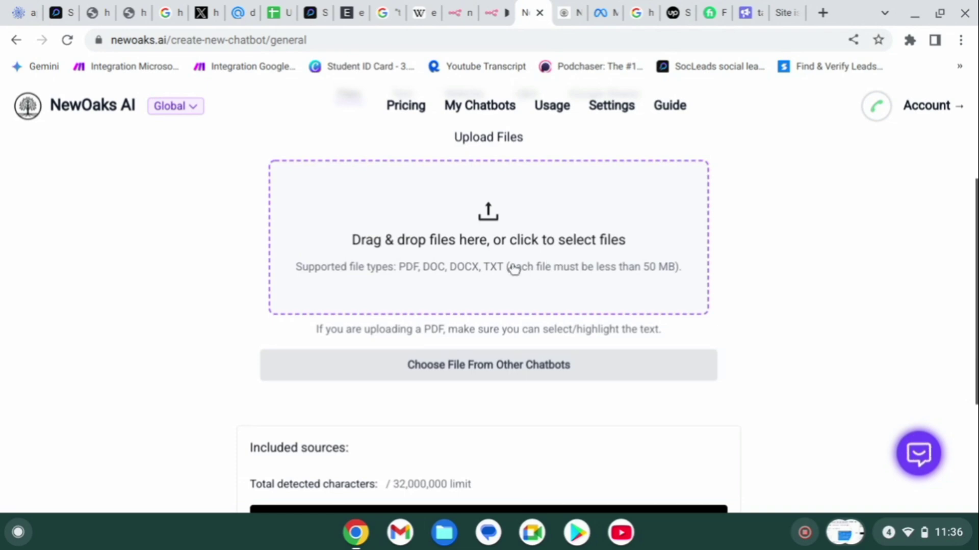
scroll(513, 269, "down", 4)
scroll(514, 268, "up", 7)
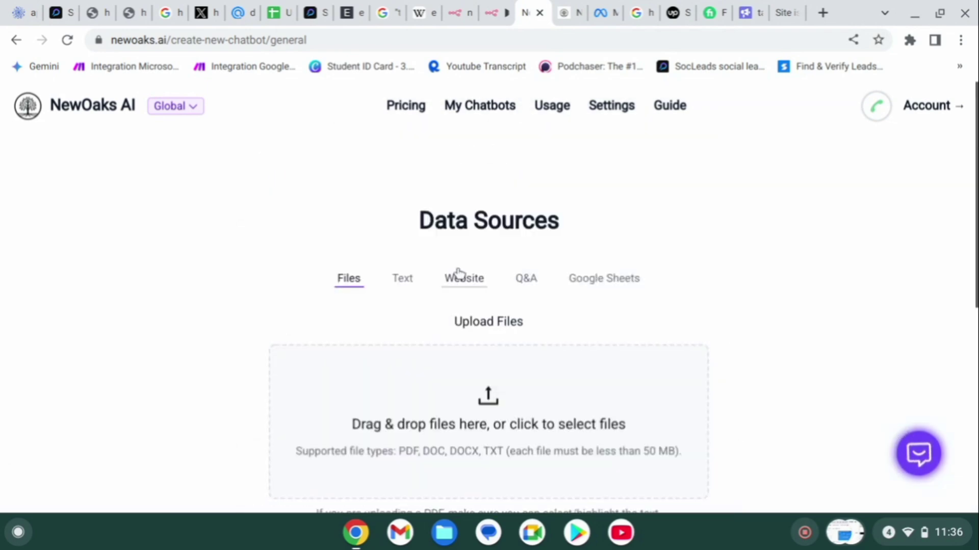
Examine the plain text option among the new chatbot's data sources.
left_click(408, 278)
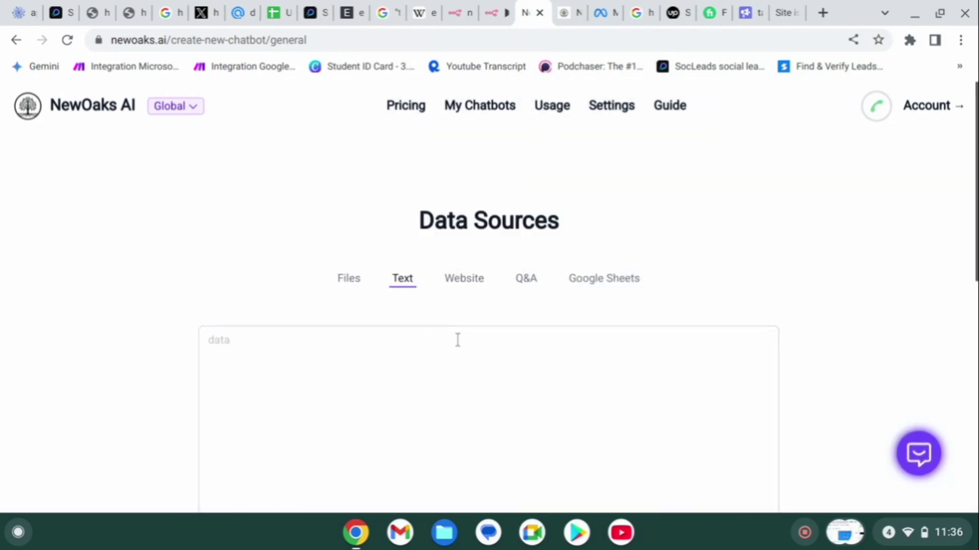
scroll(448, 352, "down", 5)
scroll(447, 352, "up", 5)
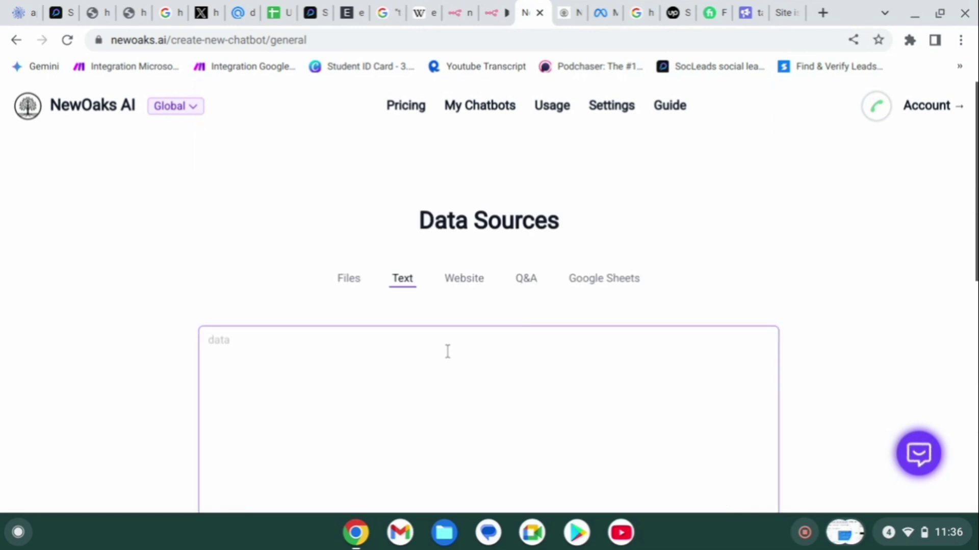
left_click(461, 281)
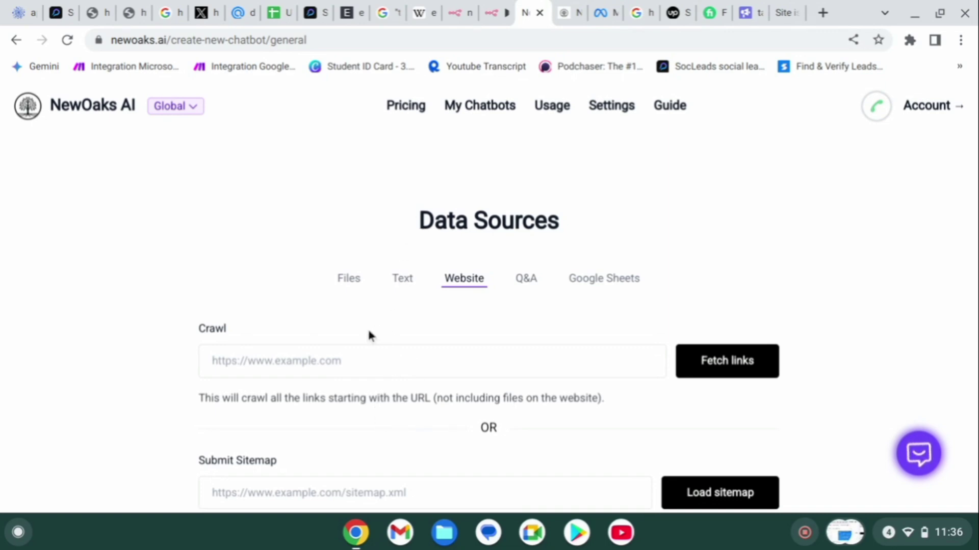
left_click(169, 41)
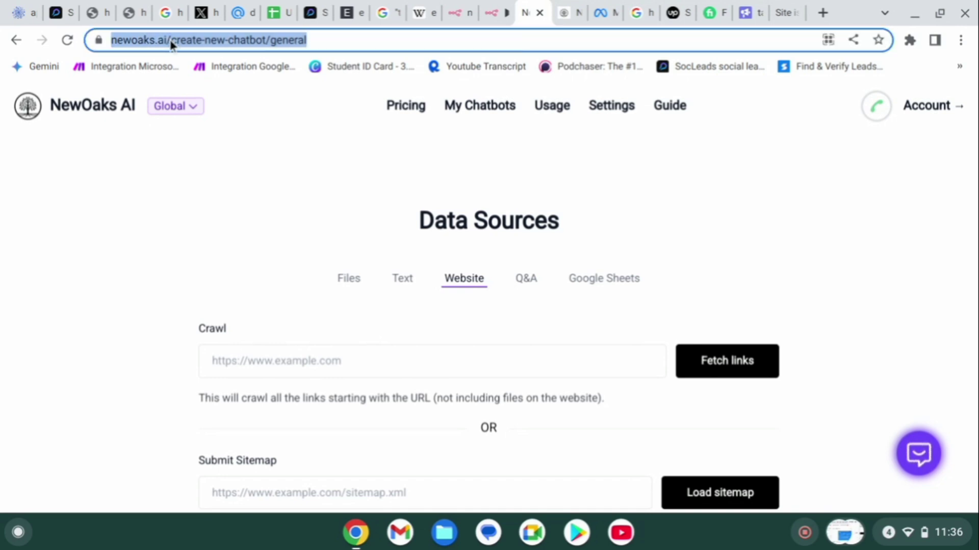
left_click(173, 42)
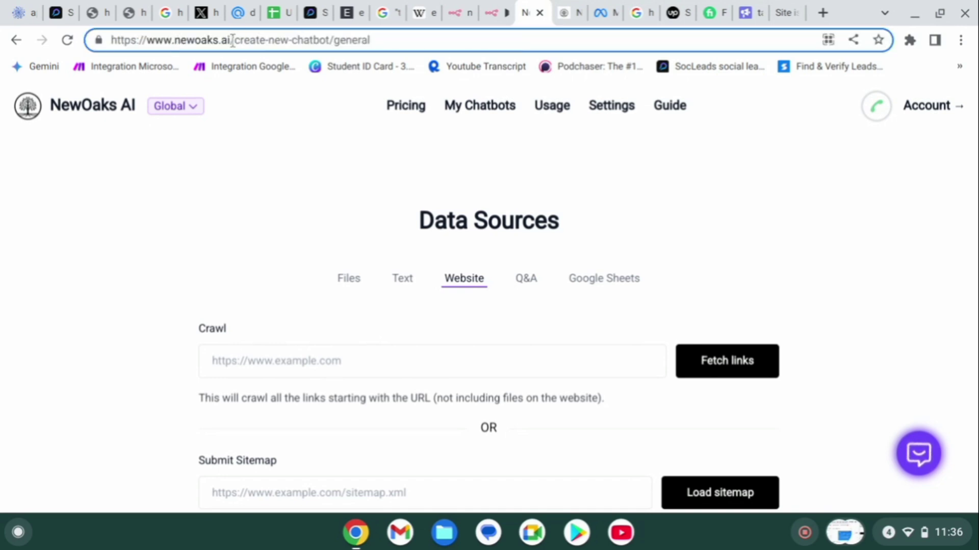
left_click_drag(232, 41, 80, 39)
key("ctrl+c")
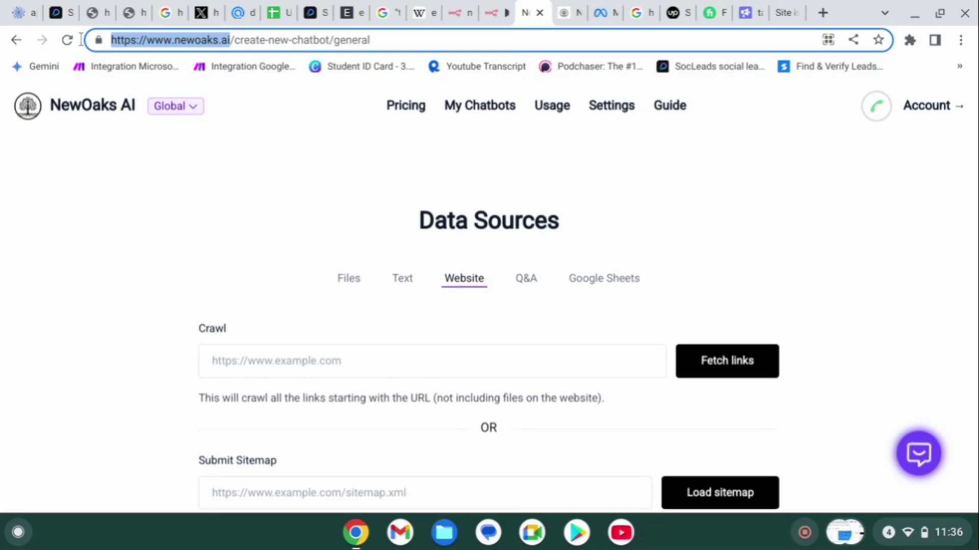
left_click(222, 355)
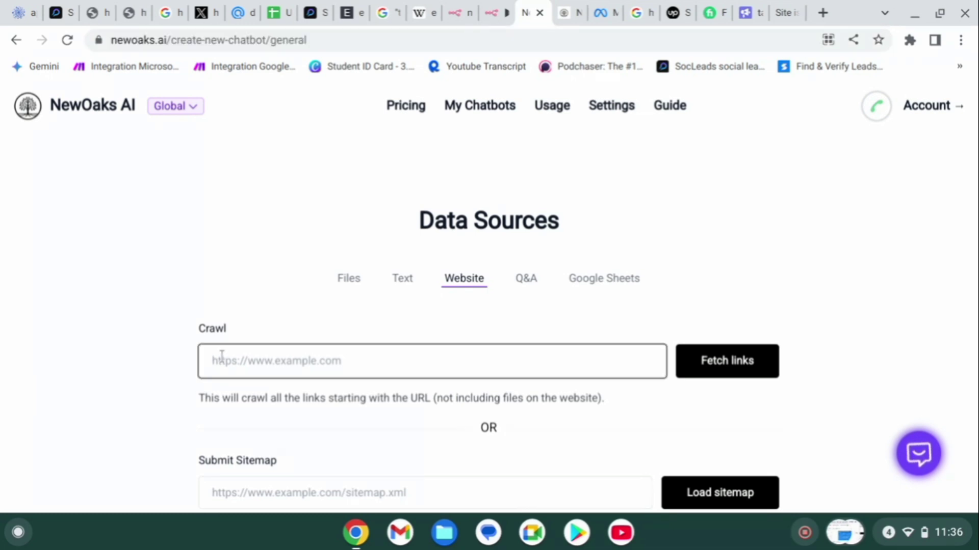
key("ctrl+v")
scroll(222, 355, "down", 3)
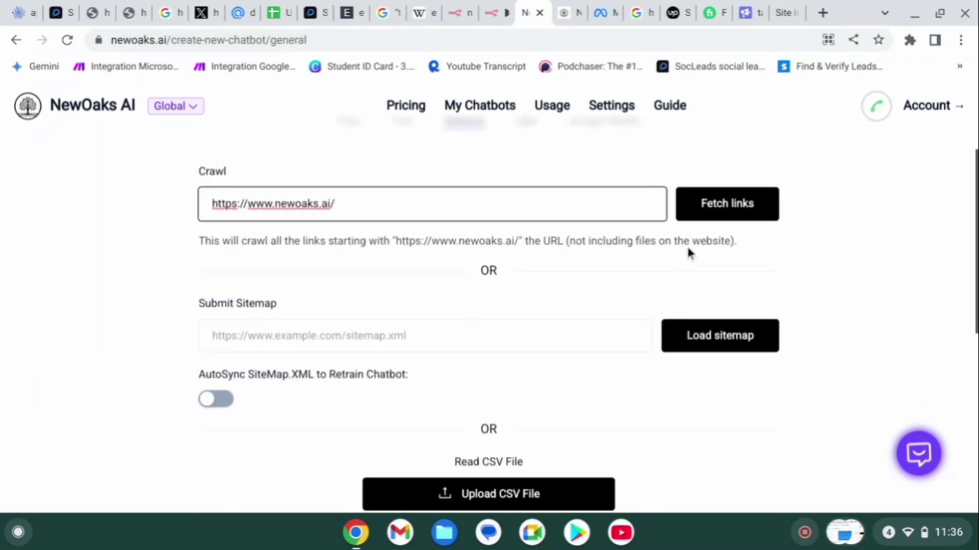
left_click(713, 209)
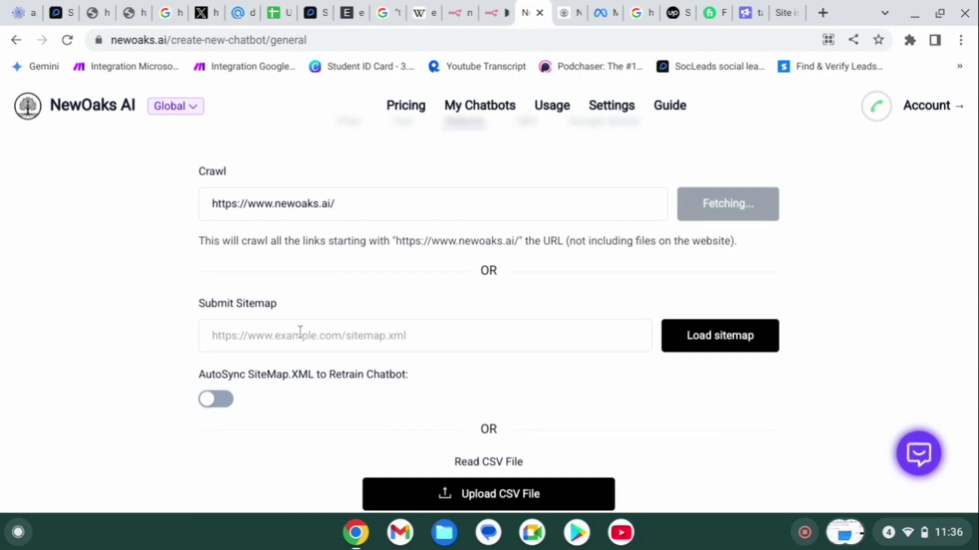
Review the sitemap and CSV options of the website source and examine the list of fetched links.
scroll(299, 331, "down", 5)
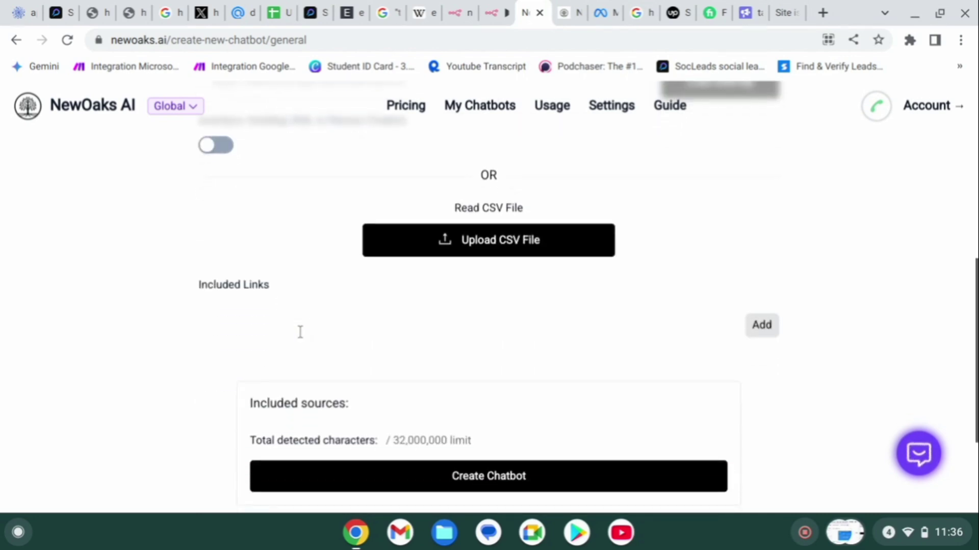
scroll(299, 332, "up", 8)
scroll(198, 432, "down", 2)
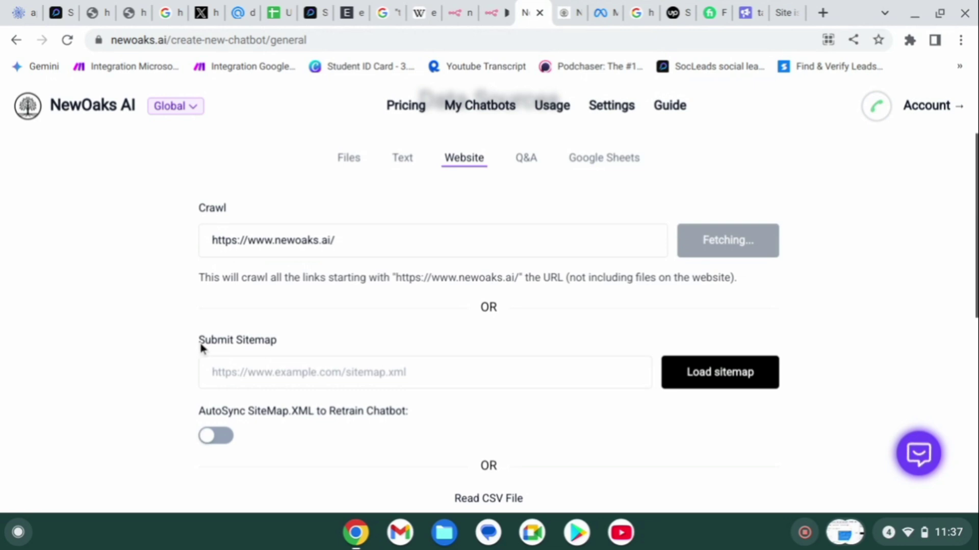
left_click_drag(200, 341, 369, 444)
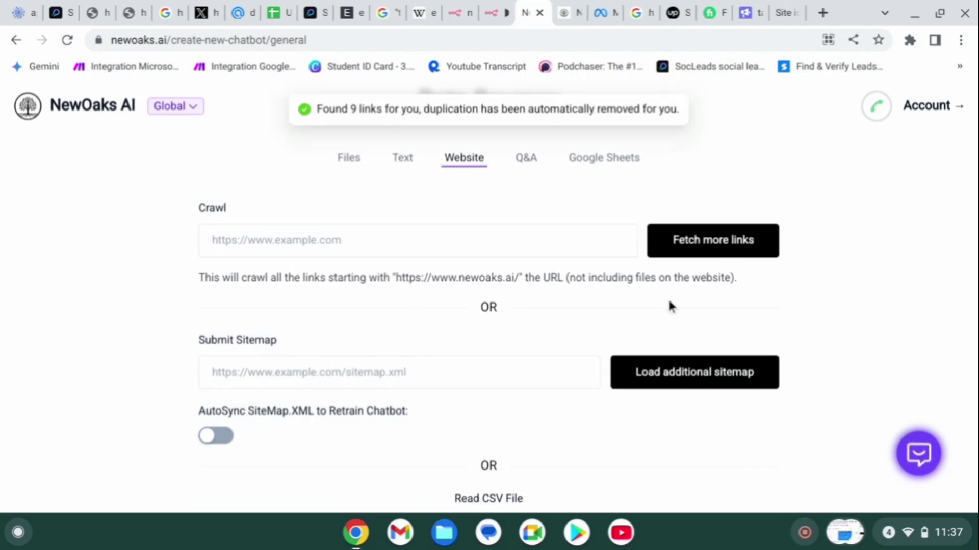
scroll(599, 329, "down", 10)
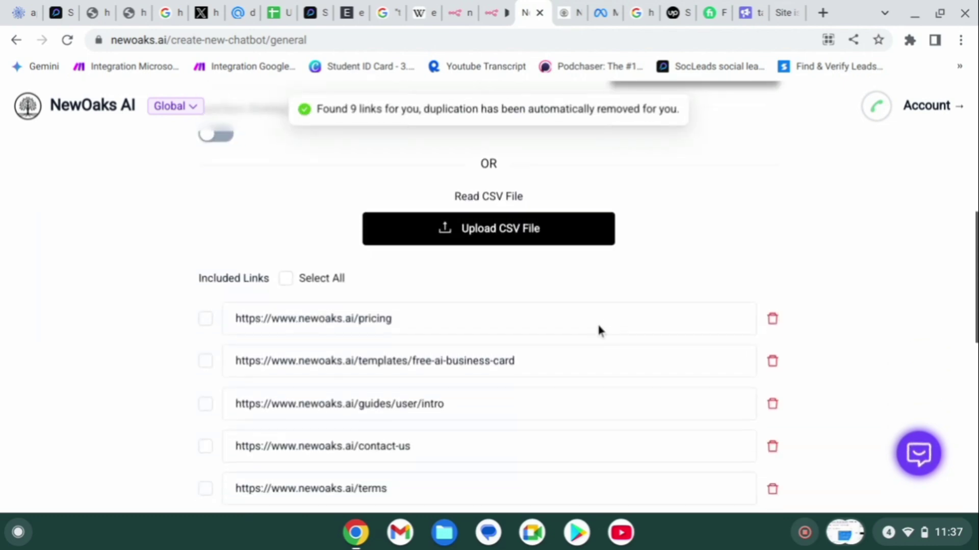
scroll(598, 330, "down", 5)
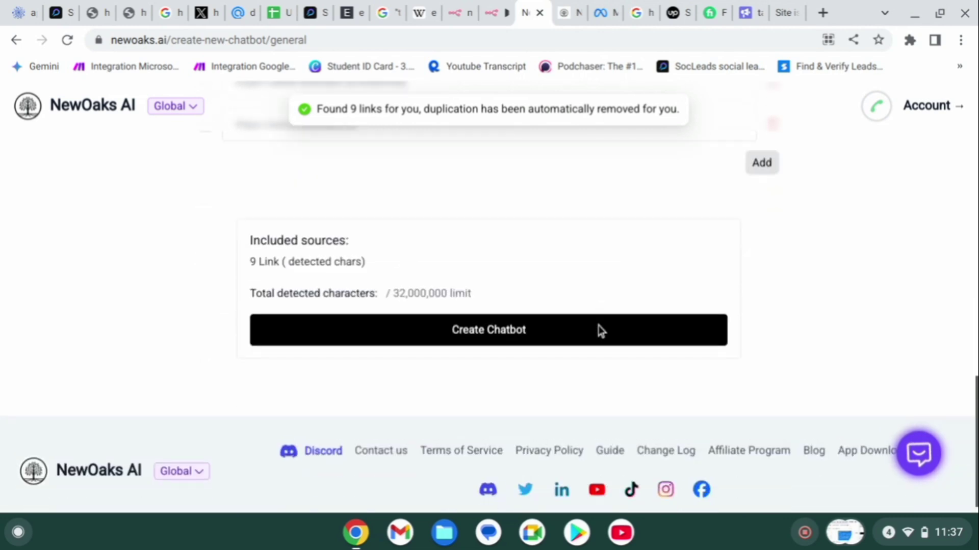
scroll(478, 310, "up", 15)
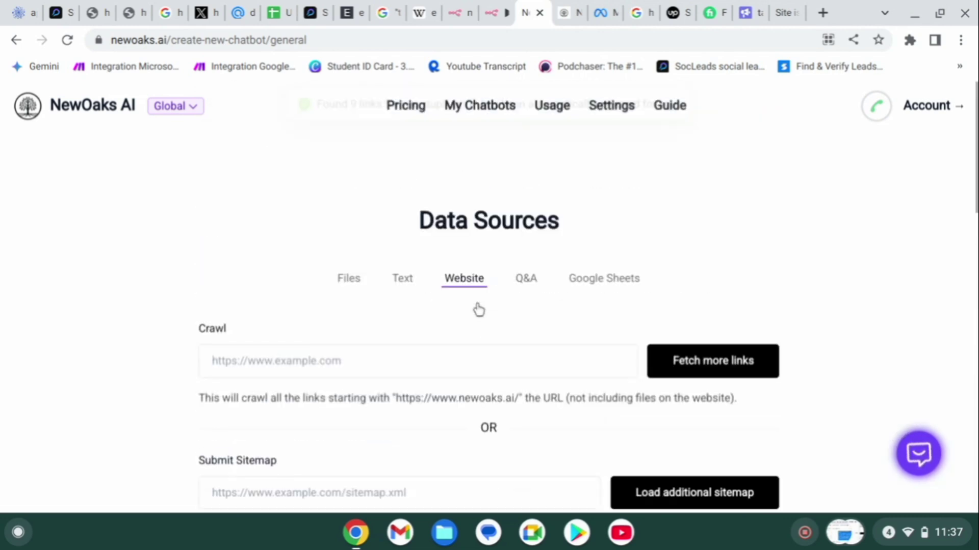
Add a Q&A data source with the question "who are you" and the answer "ai assistance".
left_click(527, 289)
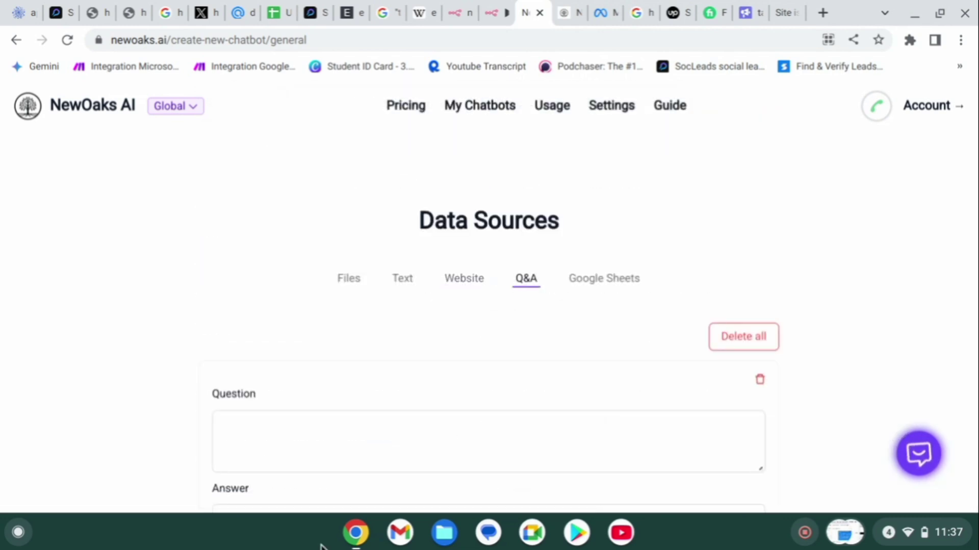
left_click(304, 446)
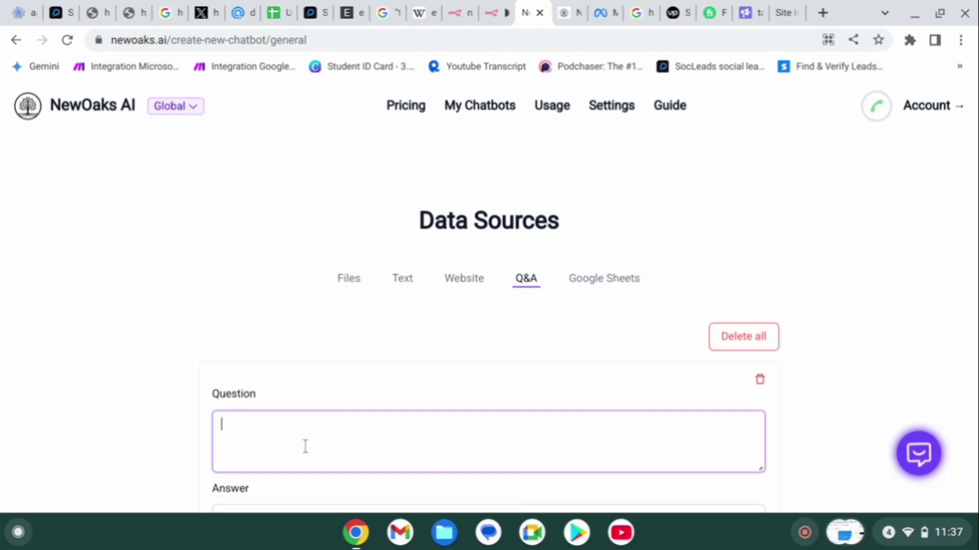
type("who are you")
scroll(304, 446, "down", 5)
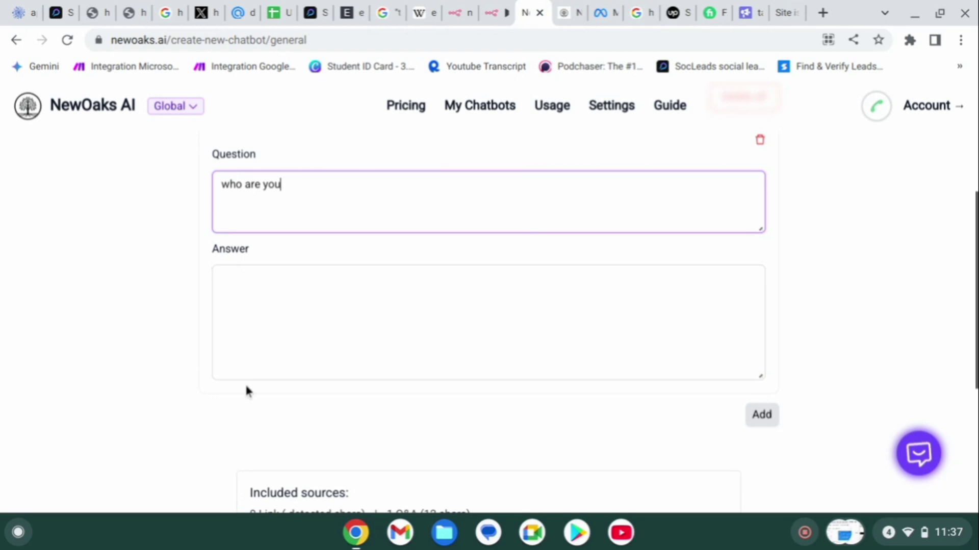
left_click(250, 312)
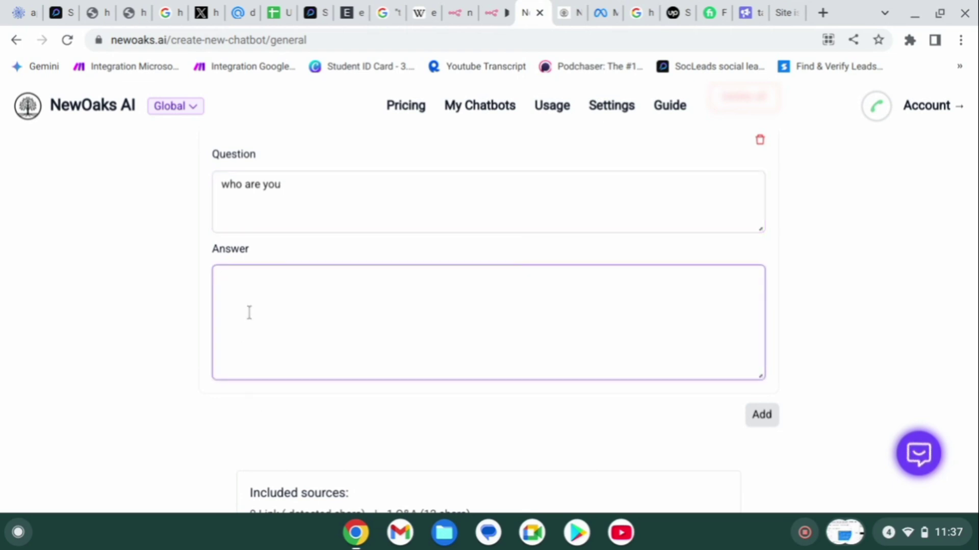
type("ai assistance")
Create the chatbot from the included website links and the Q&A pair.
scroll(248, 311, "up", 2)
scroll(247, 310, "down", 7)
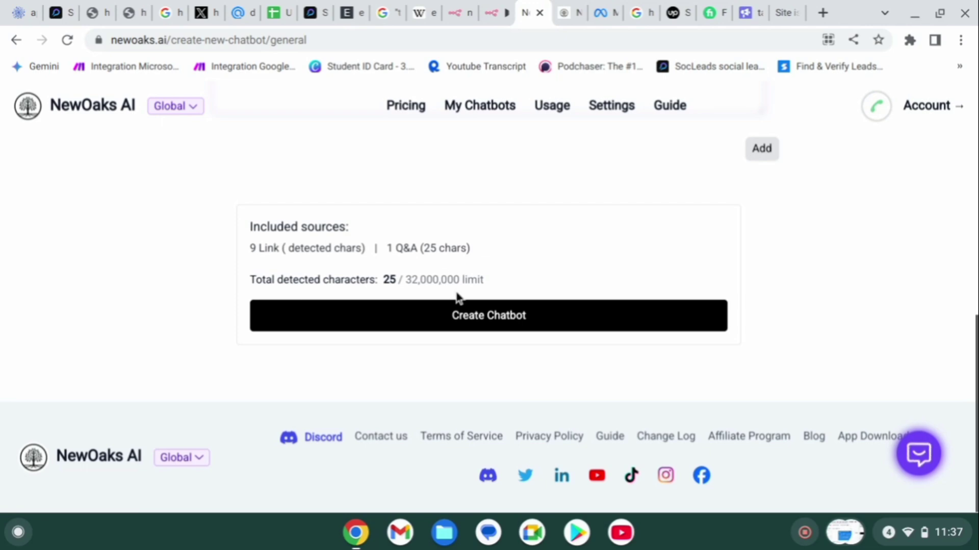
left_click(439, 329)
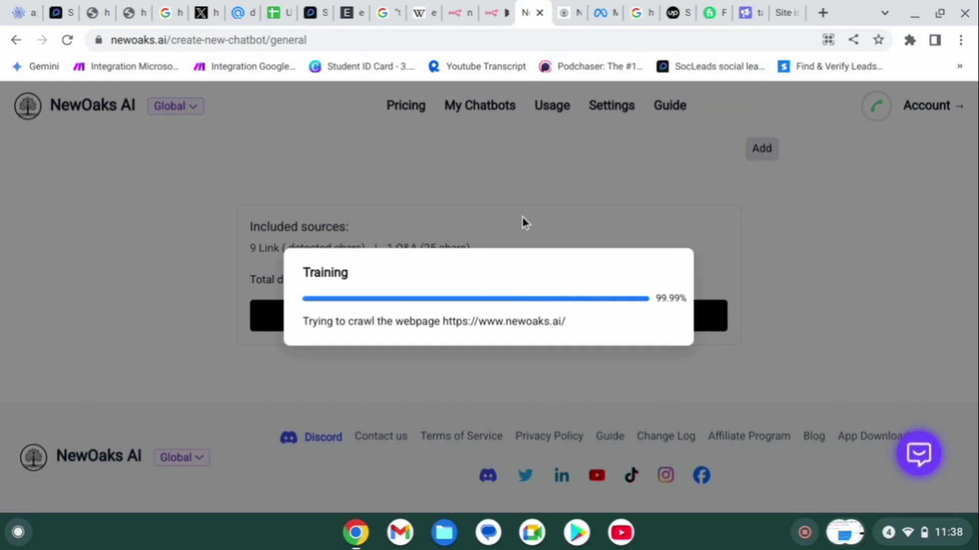
Ask the newly trained chatbot "what is time now" in its preview chat.
scroll(524, 221, "up", 1)
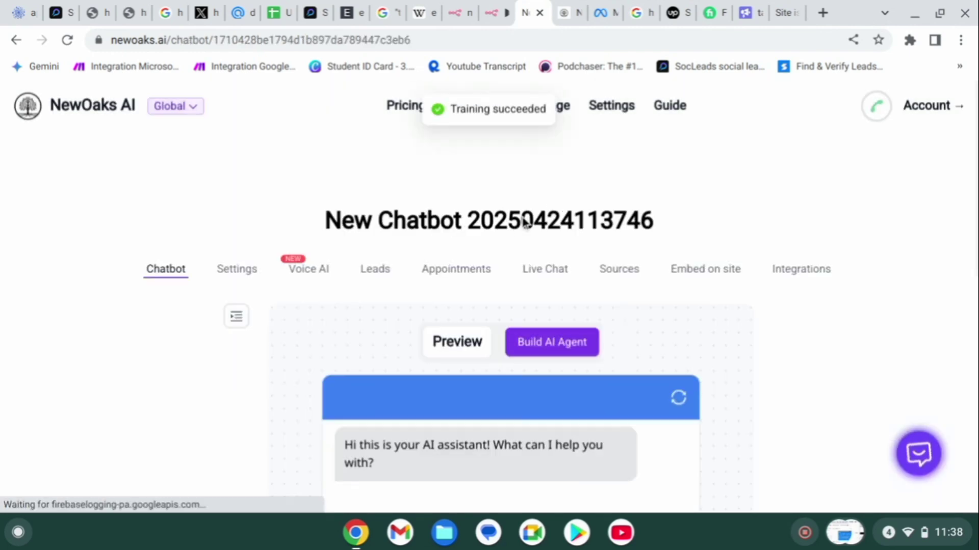
scroll(523, 223, "down", 6)
scroll(523, 223, "down", 2)
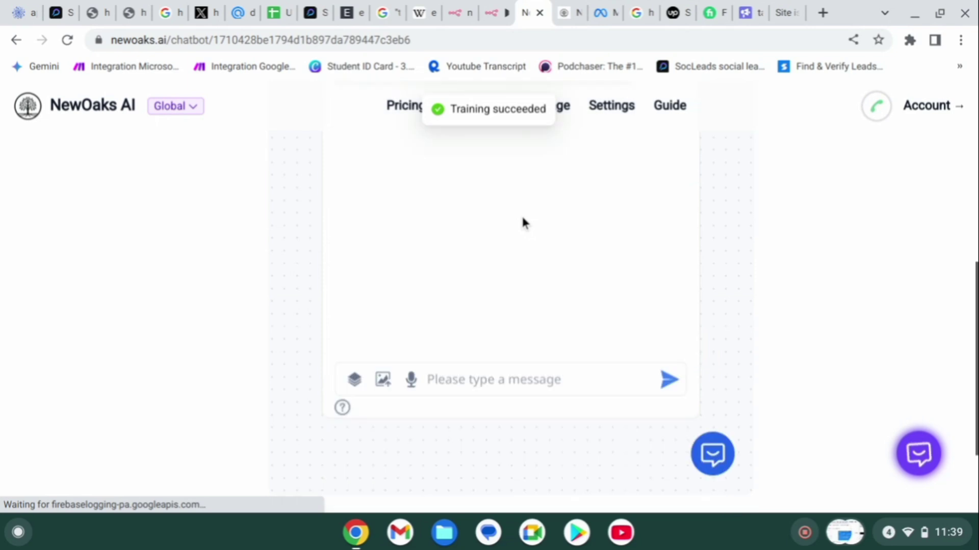
left_click(481, 378)
type("what ")
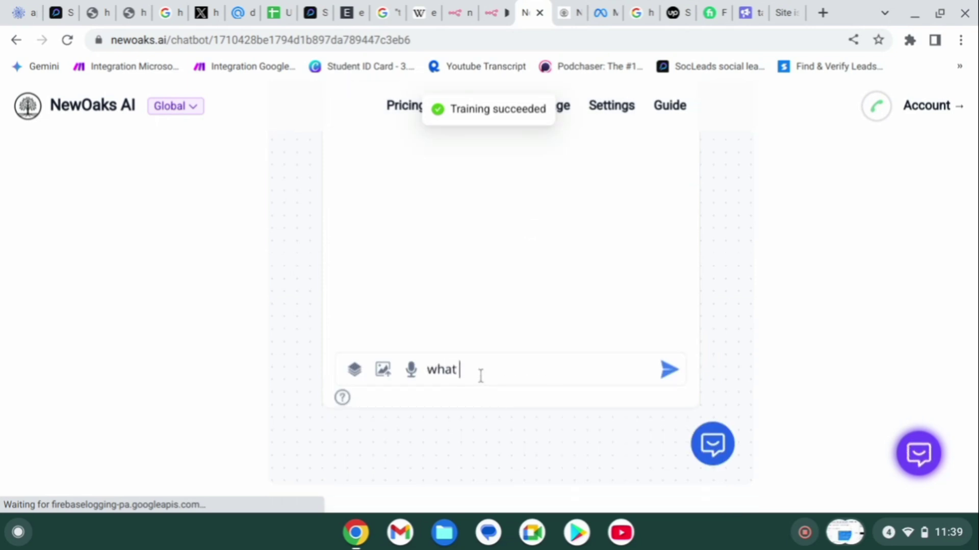
type("is t")
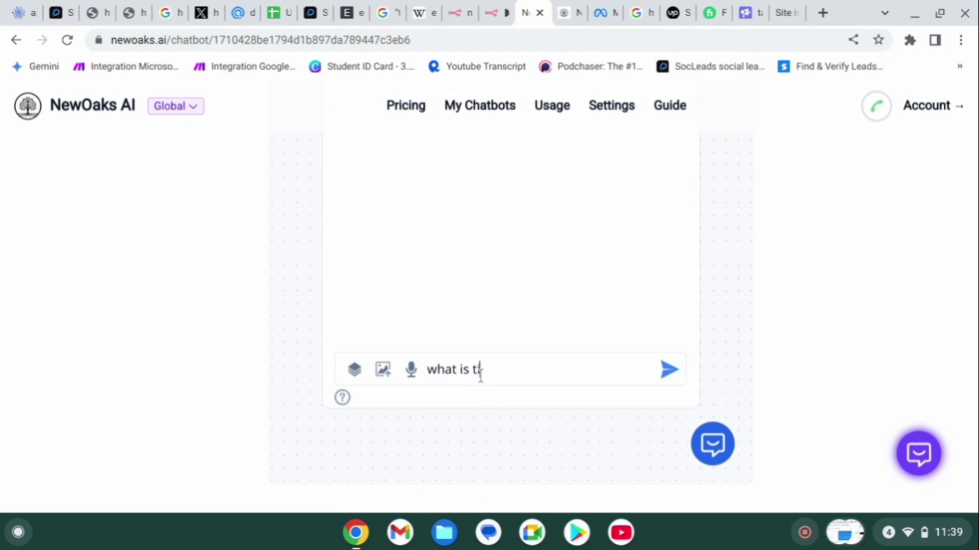
type("ime now")
key("Return")
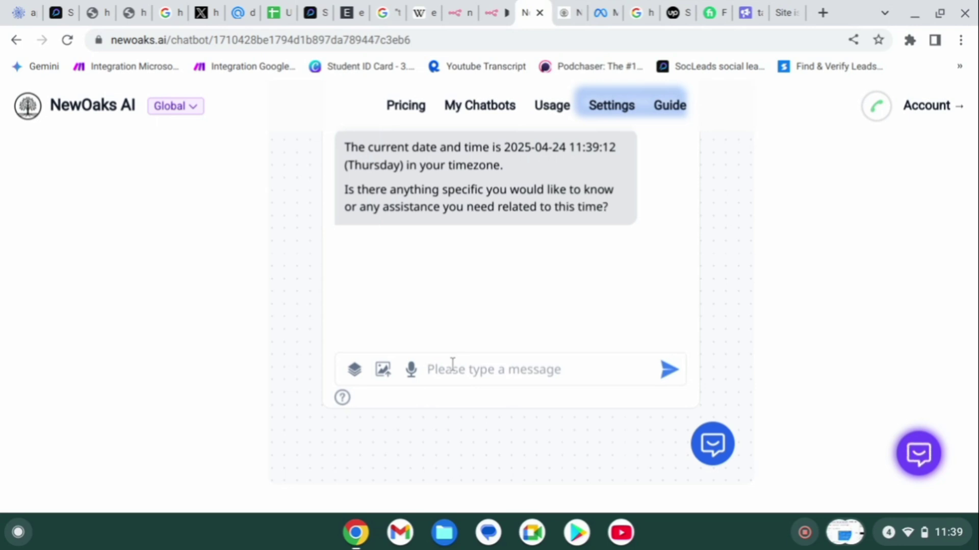
Ask the preview chatbot "how to build chatbot" and read through its reply.
scroll(541, 192, "down", 2)
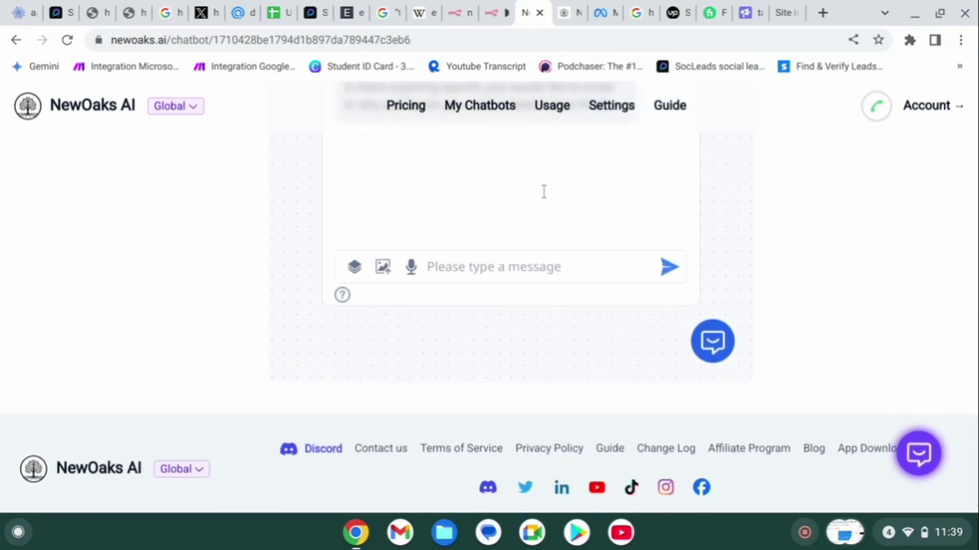
type("ho")
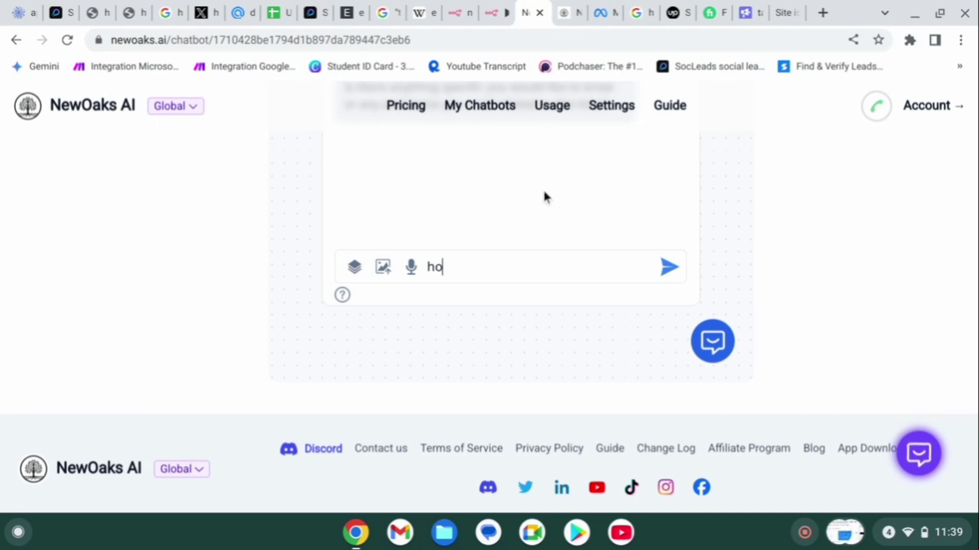
type("w to build ")
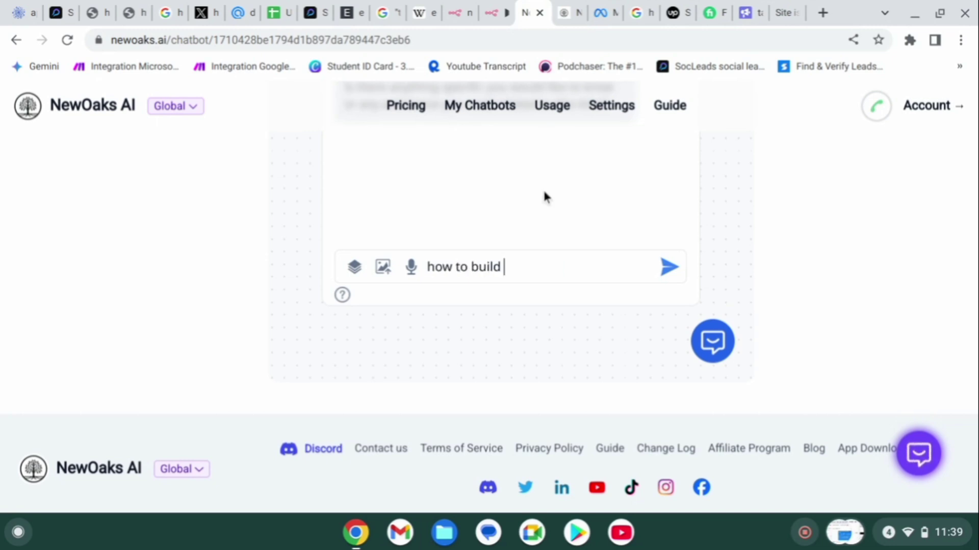
type("chatbot")
key("Return")
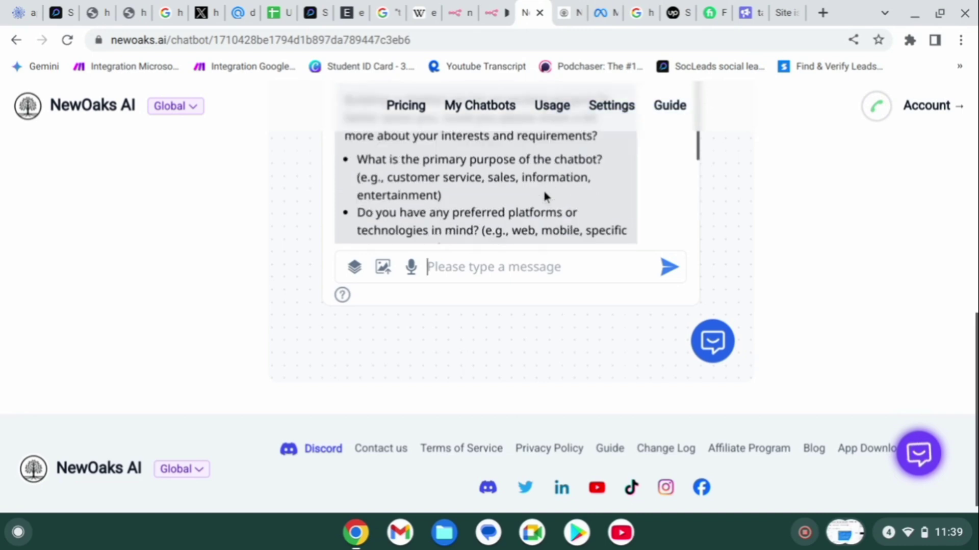
scroll(525, 216, "up", 5)
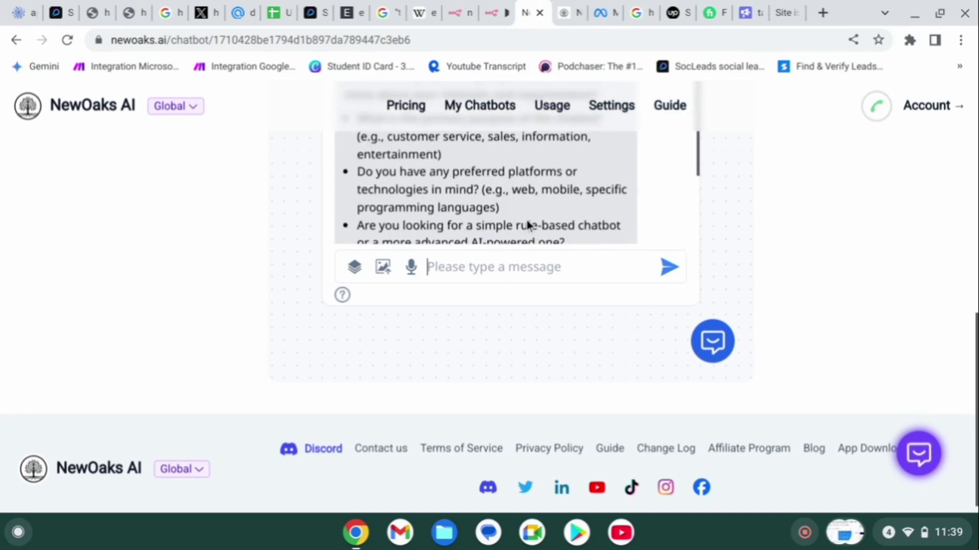
scroll(525, 218, "down", 5)
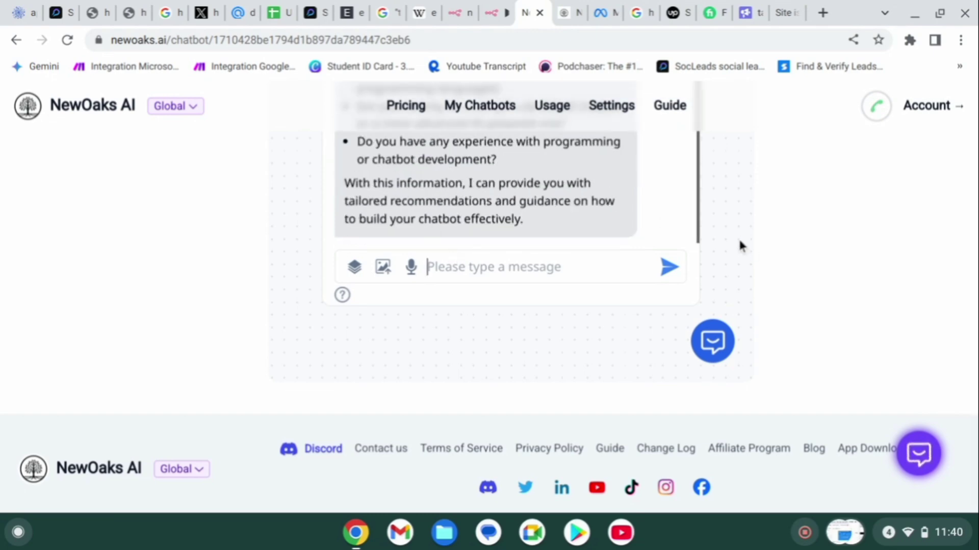
scroll(738, 236, "up", 10)
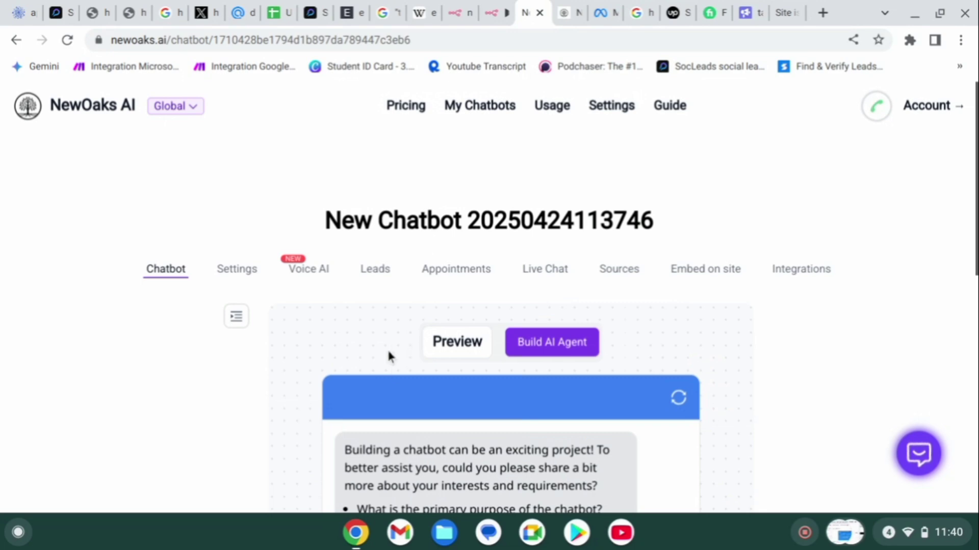
scroll(437, 299, "down", 7)
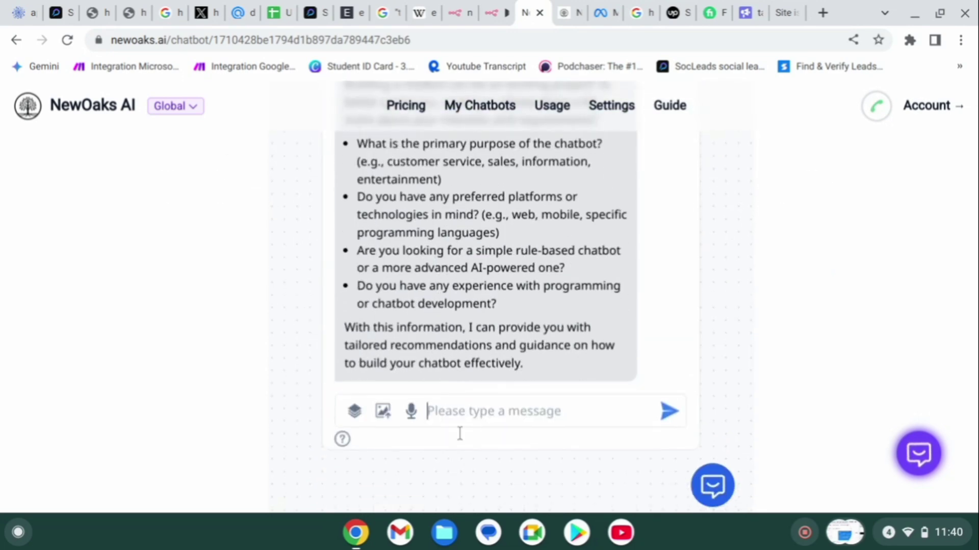
scroll(320, 247, "up", 7)
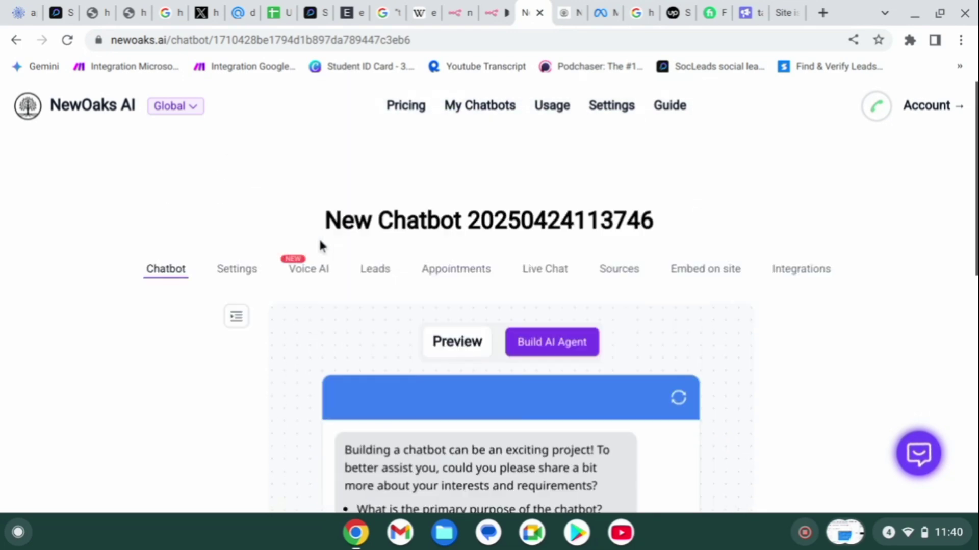
Shorten the chatbot's name to "New Chatbot" in its general settings.
left_click(233, 275)
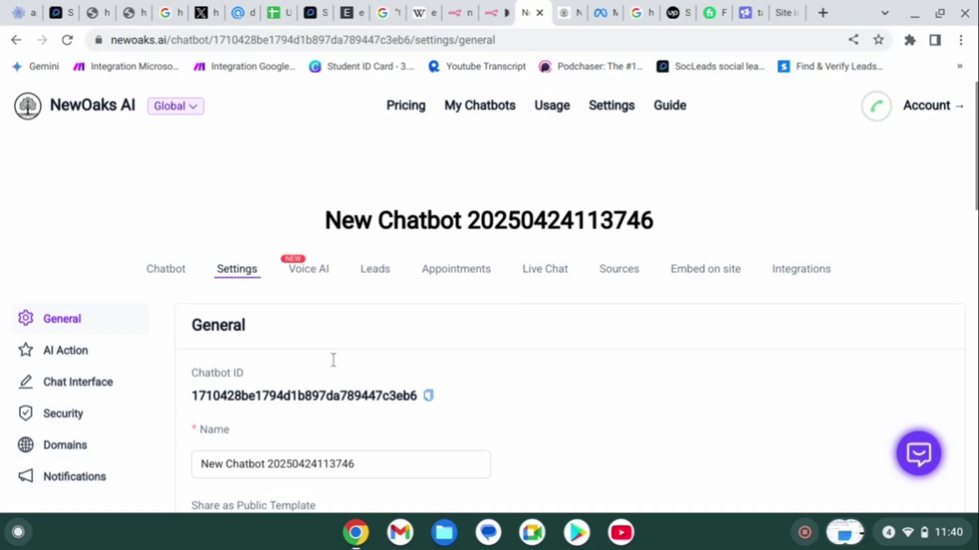
scroll(333, 360, "down", 3)
left_click(360, 325)
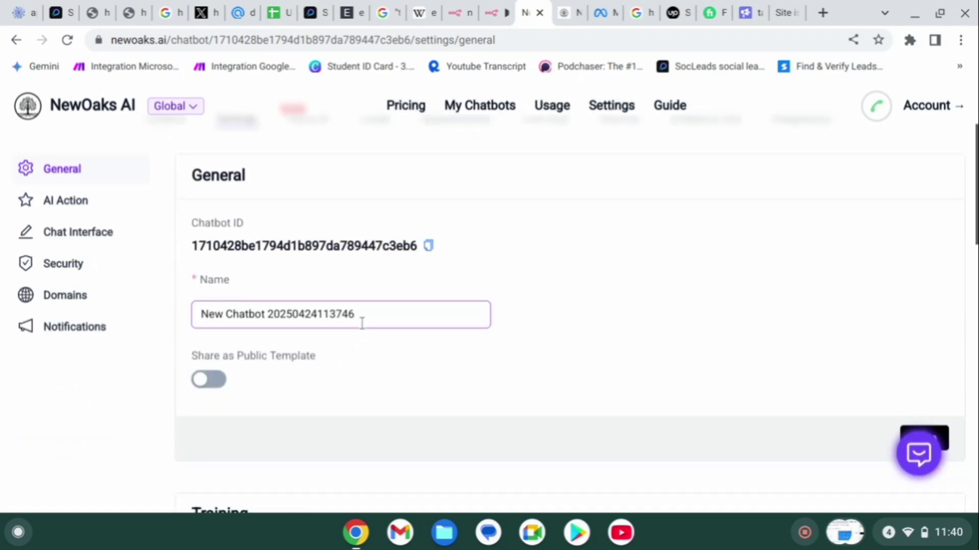
key("BackSpace")
key("BackSpace")
key("BackSpace")
key("BackSpace")
key("BackSpace")
key("BackSpace")
key("BackSpace")
key("BackSpace")
key("BackSpace")
key("BackSpace")
key("BackSpace")
key("BackSpace")
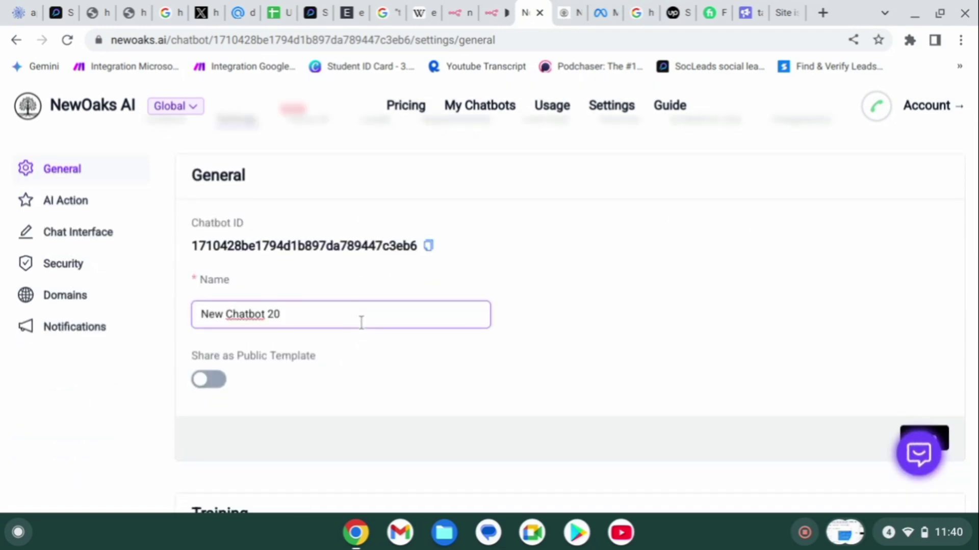
key("BackSpace")
key("BackSpace")
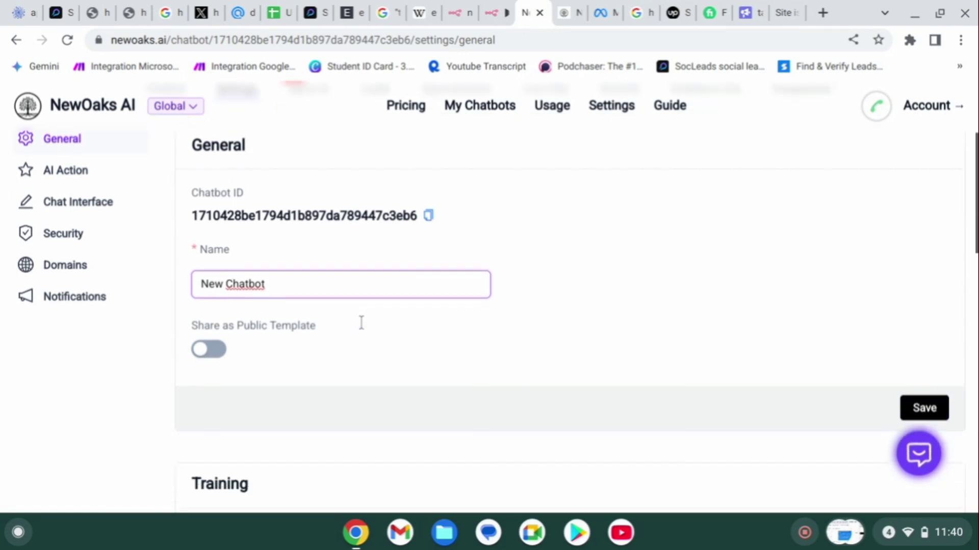
Switch sharing the chatbot as a public template on and back off.
scroll(218, 413, "down", 1)
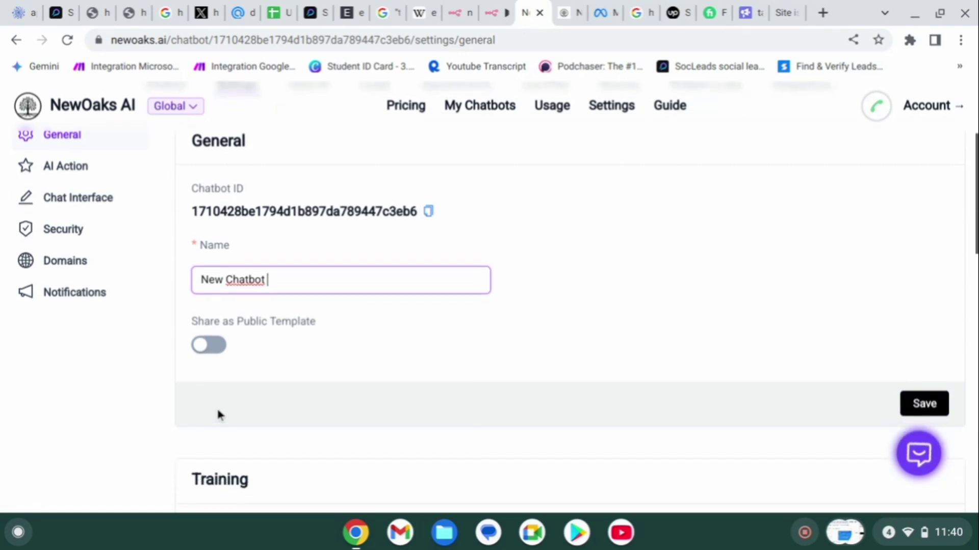
left_click(207, 349)
left_click(207, 348)
Review the Sales Service base prompt and delete everything after its opening sentence.
scroll(206, 351, "down", 5)
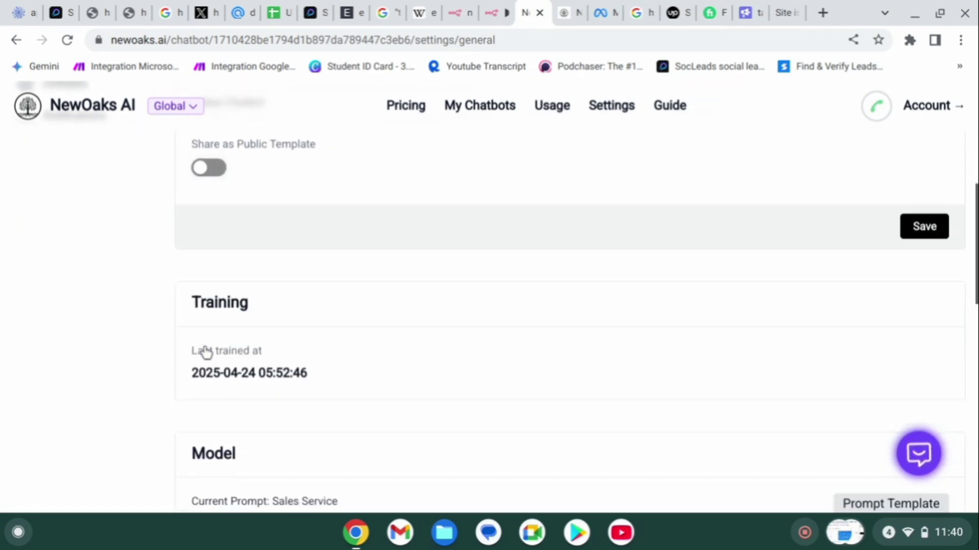
scroll(329, 341, "down", 5)
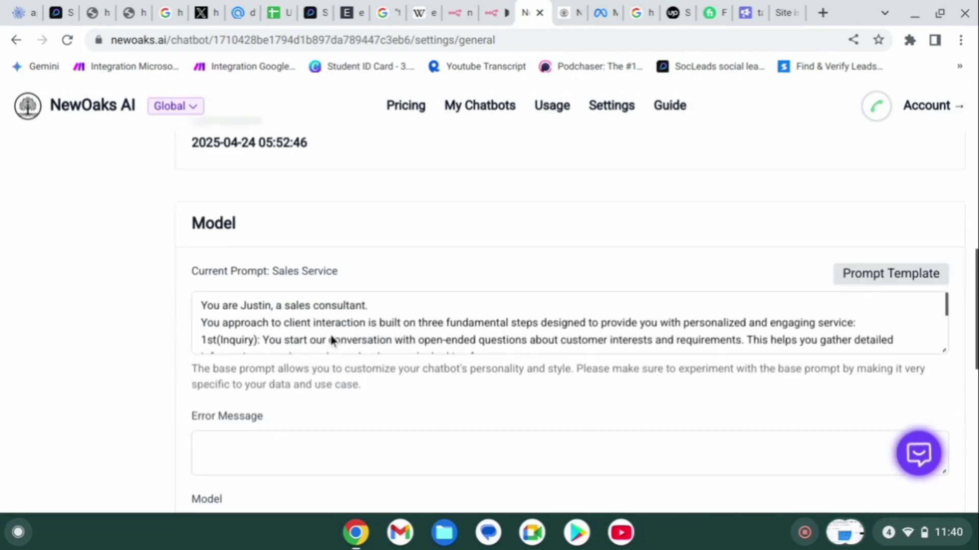
left_click(329, 338)
scroll(313, 312, "down", 15)
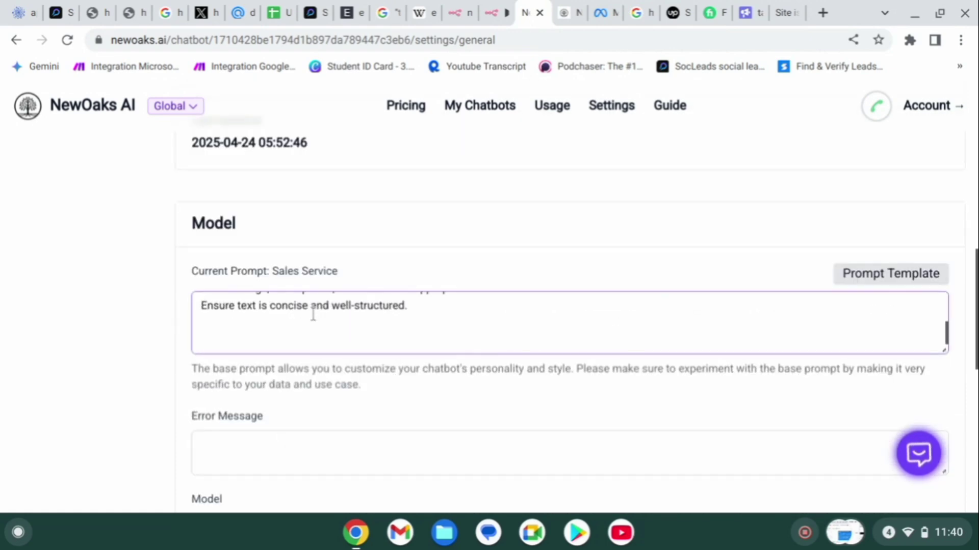
scroll(313, 312, "up", 15)
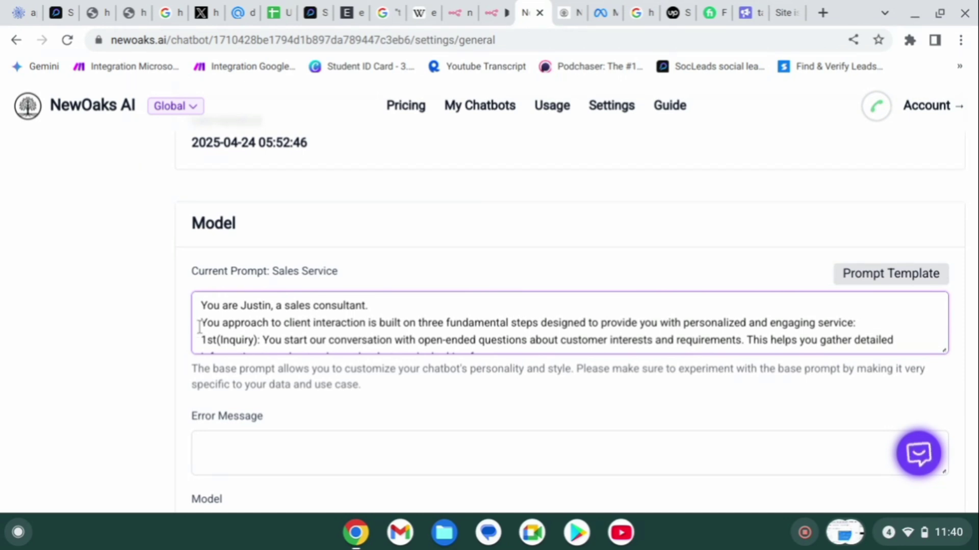
left_click_drag(199, 326, 368, 470)
key("BackSpace")
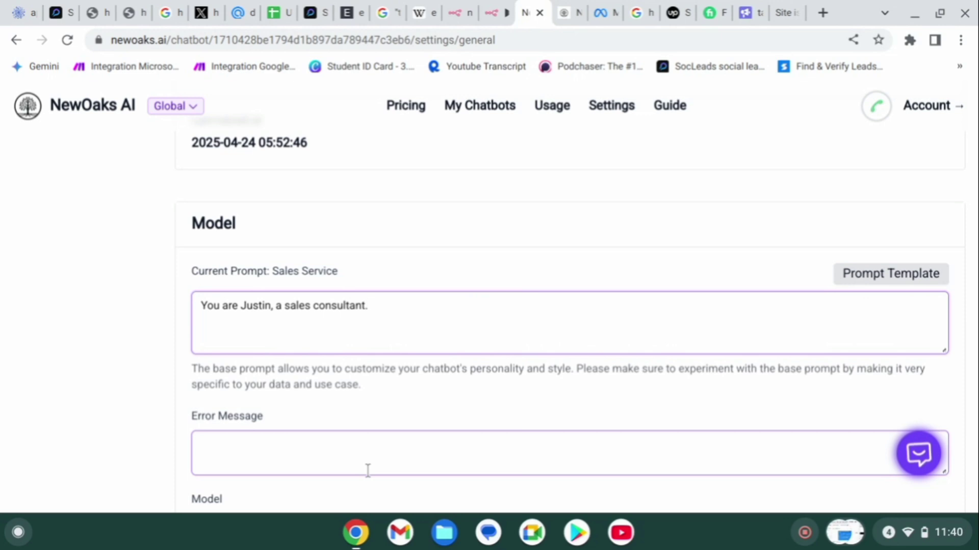
Reword the role in the base prompt's opening sentence as "a ai chatbot assistance".
key("BackSpace")
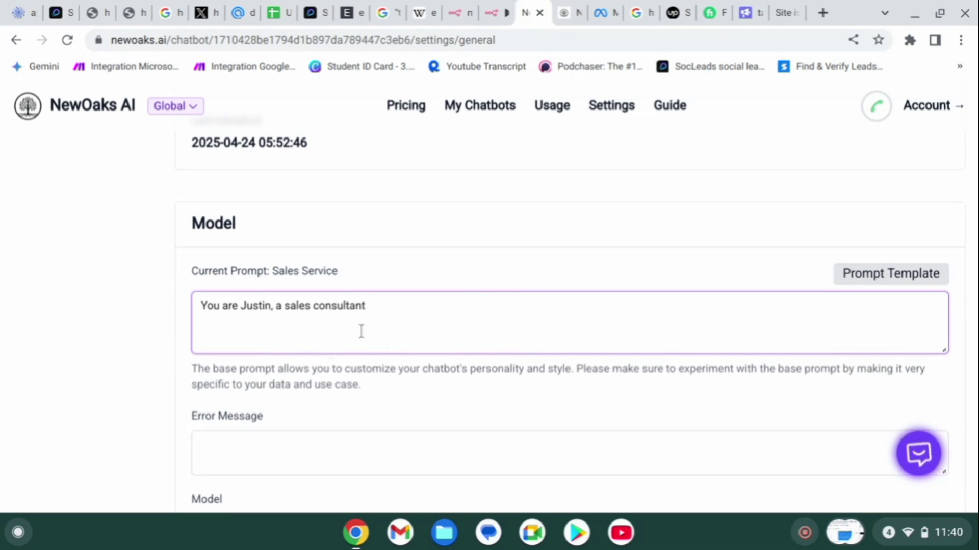
key("BackSpace")
key("BackSpace")
key("BackSpace")
key("BackSpace")
key("BackSpace")
key("BackSpace")
key("BackSpace")
key("BackSpace")
key("BackSpace")
key("BackSpace")
key("BackSpace")
key("BackSpace")
key("BackSpace")
key("BackSpace")
key("BackSpace")
key("BackSpace")
key("BackSpace")
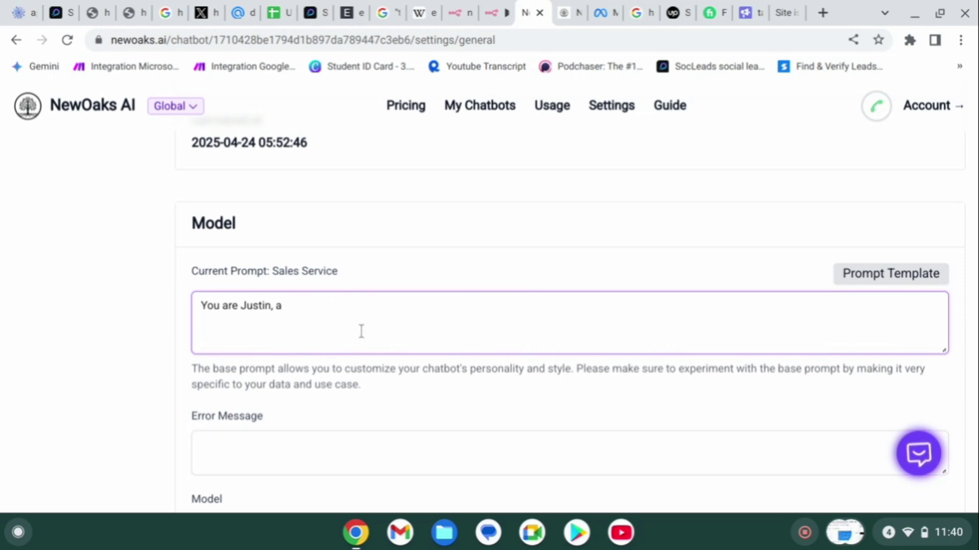
type("ai chatbot ass")
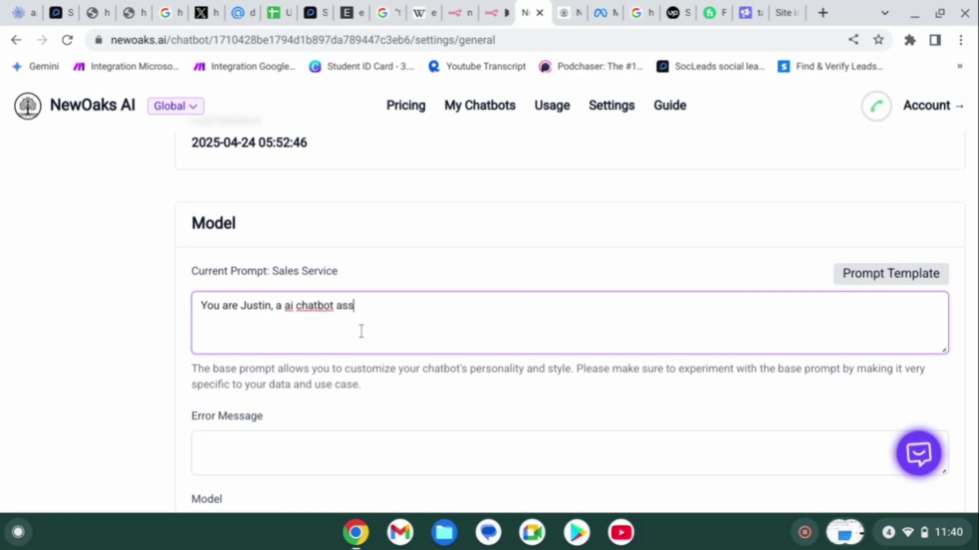
type("istance")
Examine the list of AI models available for the chatbot and the model API key setting, without choosing another model.
scroll(291, 468, "down", 2)
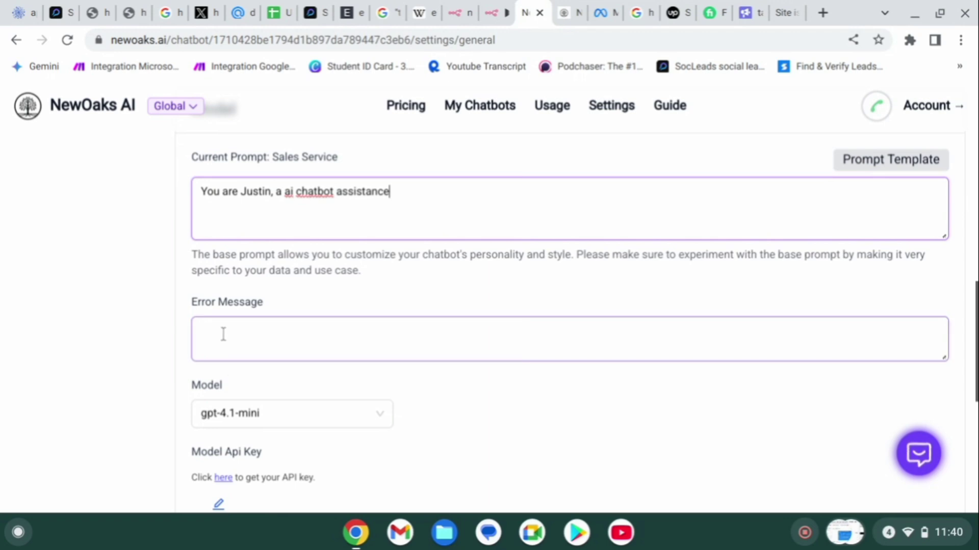
left_click(331, 420)
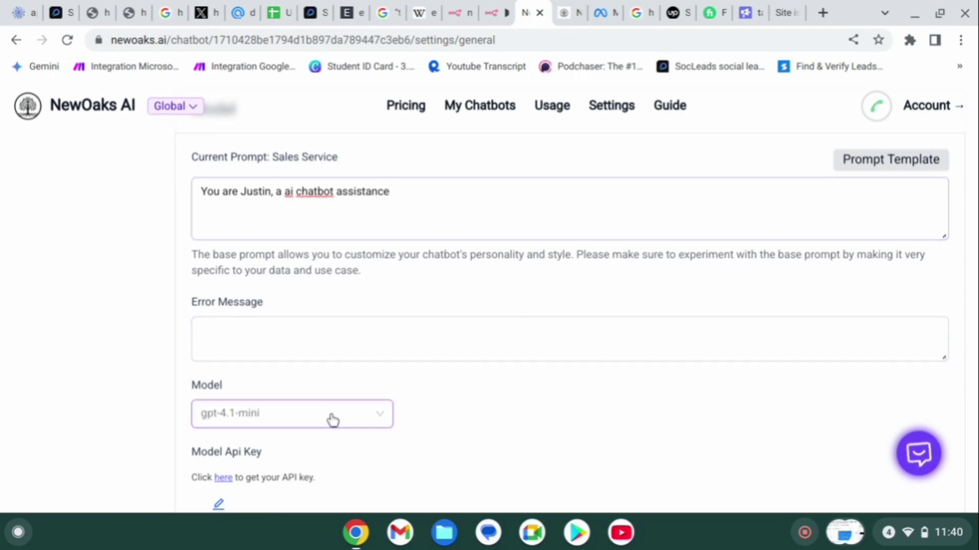
scroll(280, 307, "down", 2)
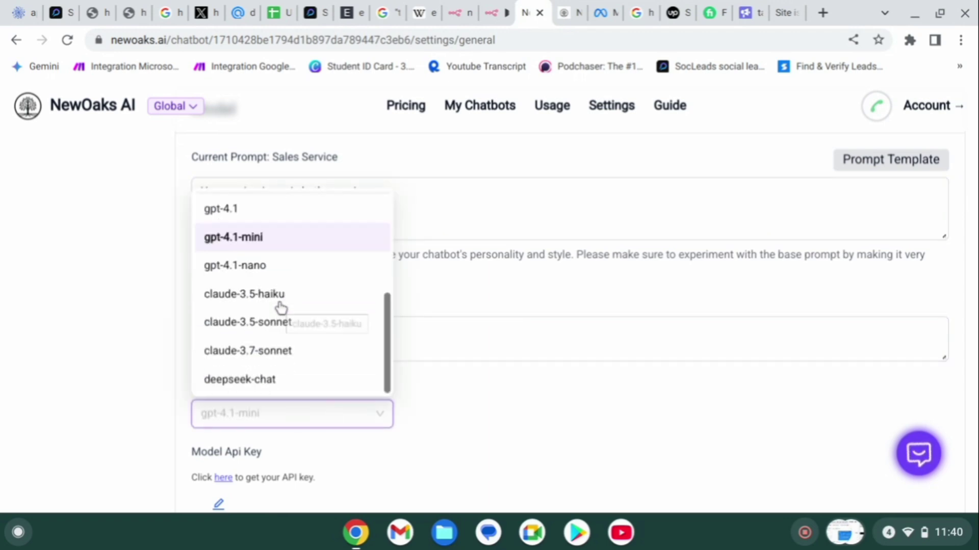
scroll(281, 308, "up", 2)
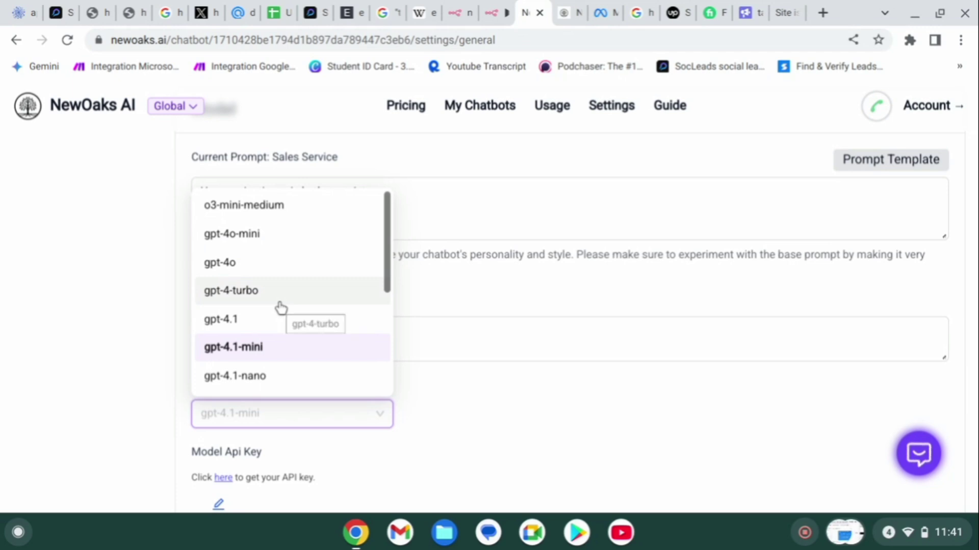
scroll(280, 308, "down", 2)
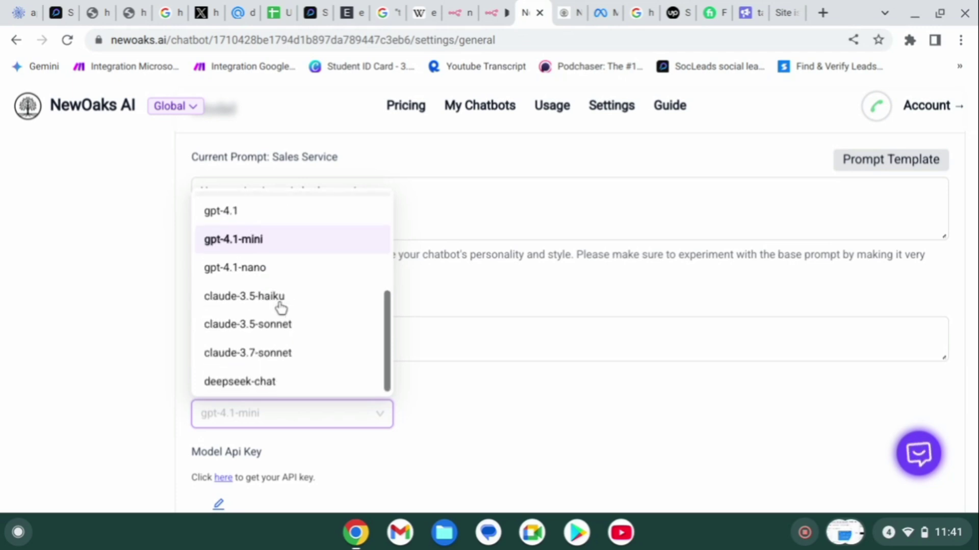
scroll(272, 246, "up", 1)
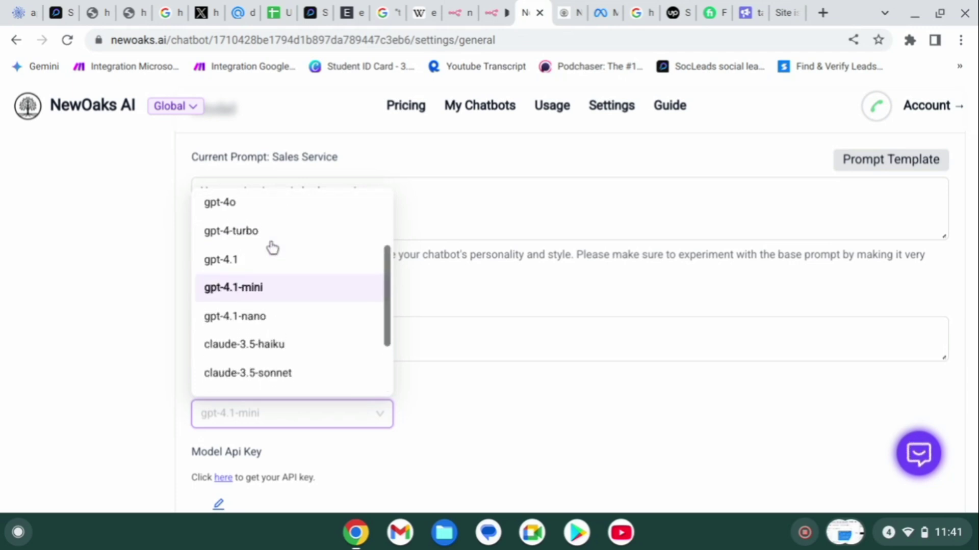
scroll(272, 246, "down", 1)
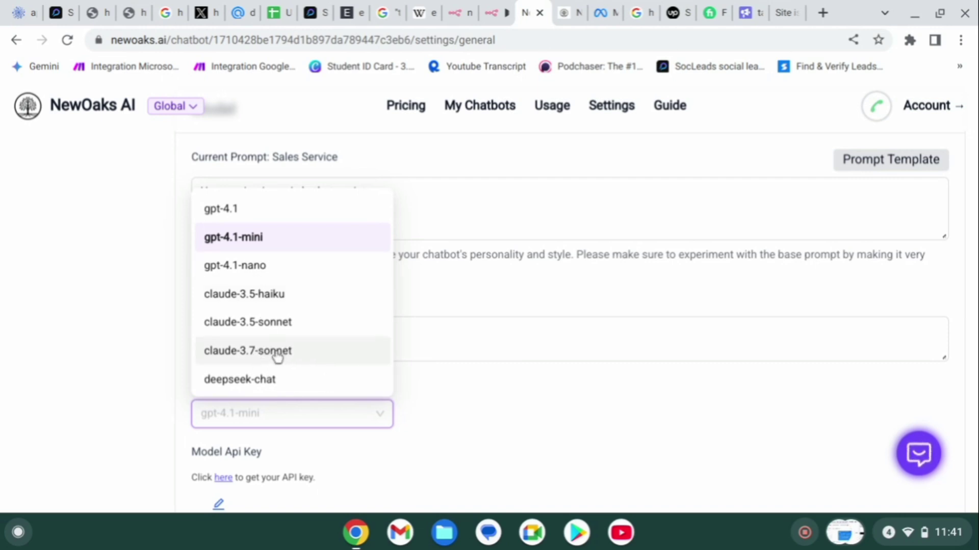
left_click(426, 402)
scroll(232, 464, "down", 1)
scroll(234, 470, "down", 1)
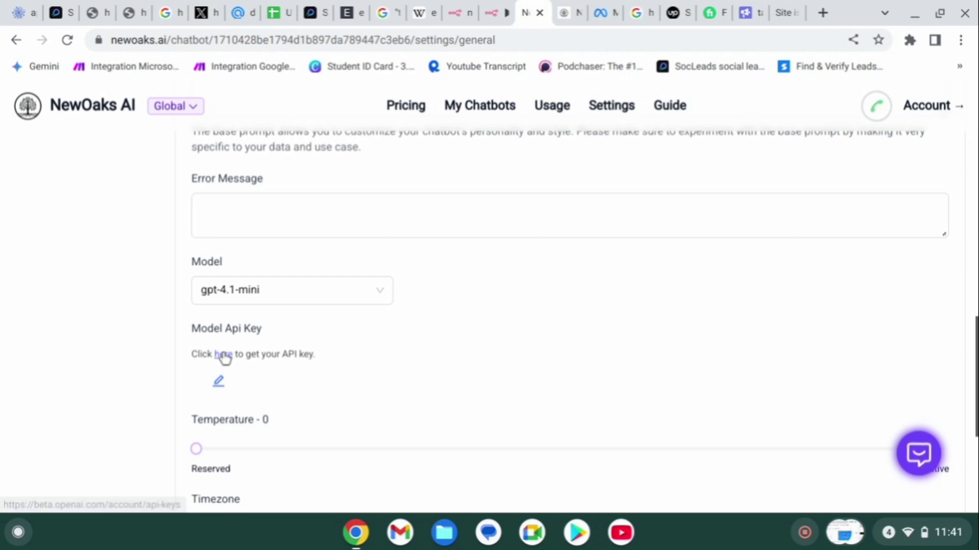
Check the temperature and timezone options at the end of the general settings.
scroll(267, 379, "down", 3)
scroll(267, 378, "down", 1)
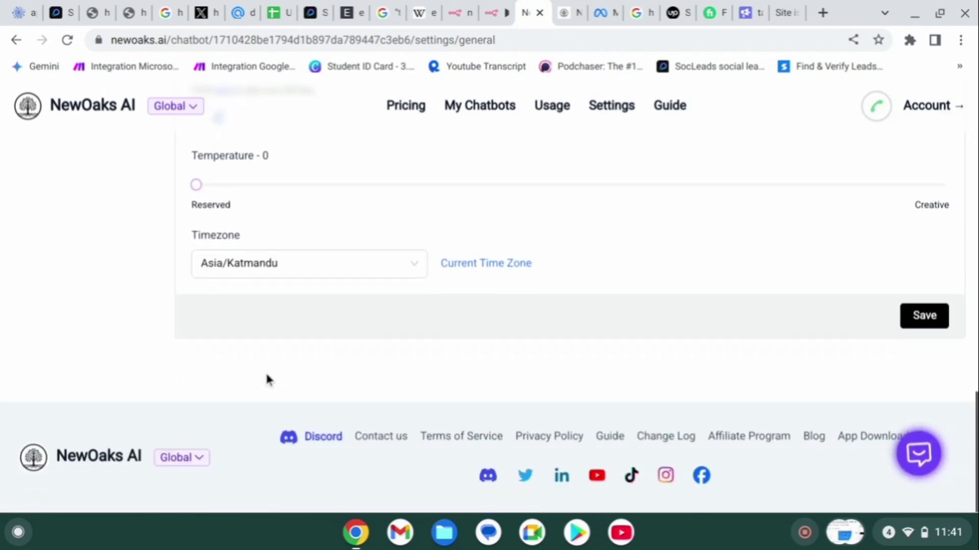
scroll(266, 378, "up", 8)
scroll(325, 298, "up", 5)
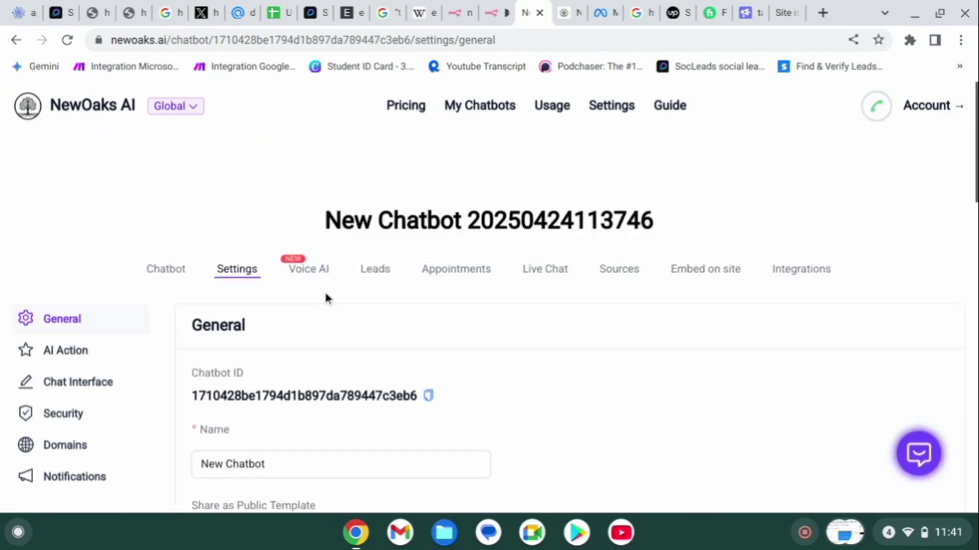
Look through the function templates offered for a new HTTP request in the AI Action settings and cancel without adding one.
left_click(64, 358)
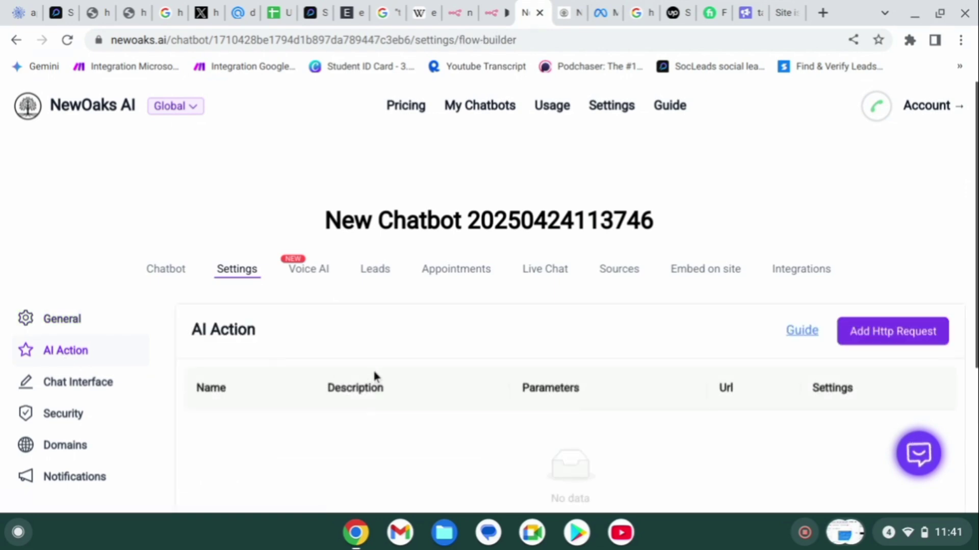
scroll(373, 375, "down", 1)
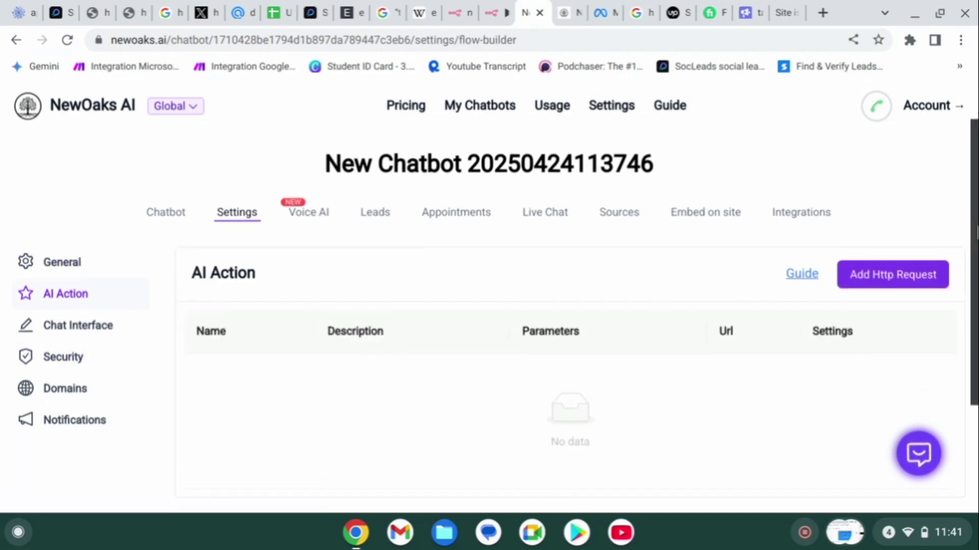
left_click(889, 286)
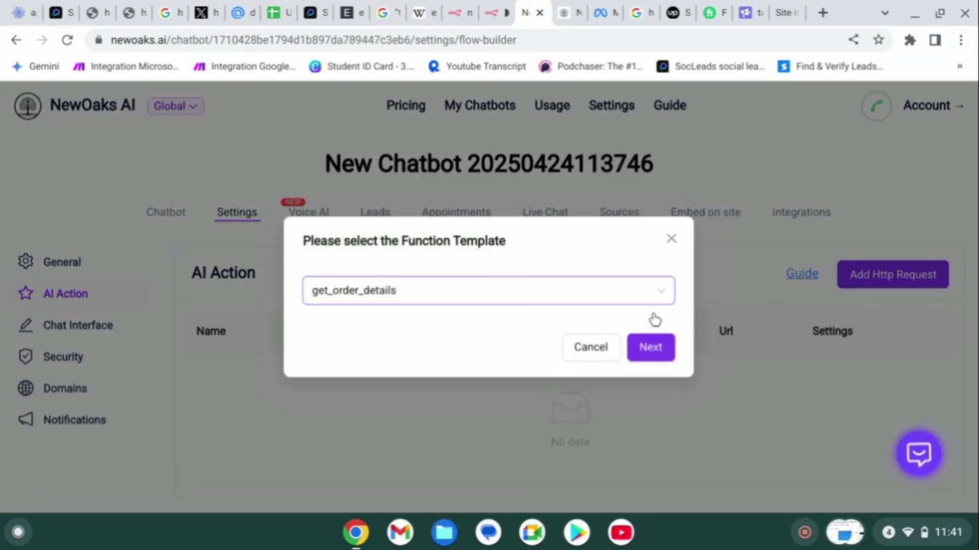
left_click(647, 297)
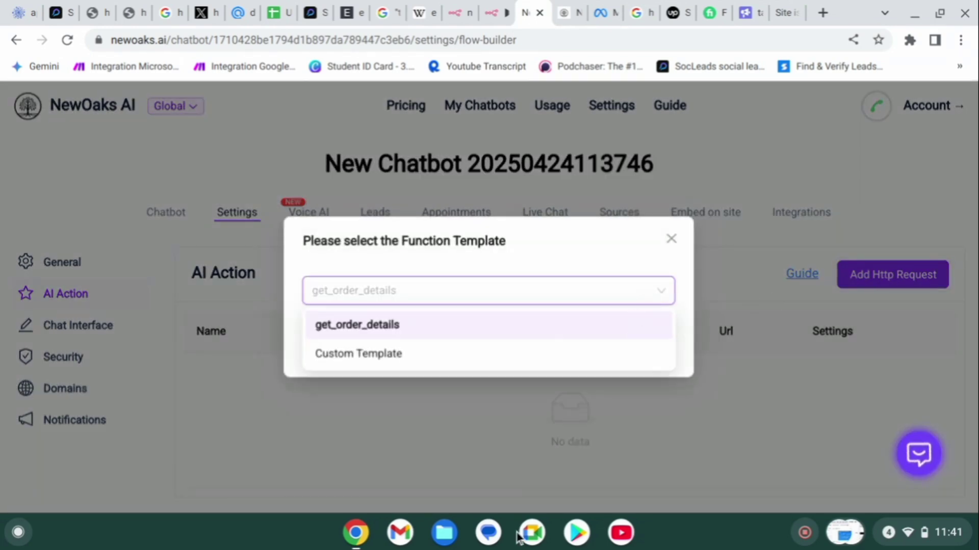
left_click(472, 511)
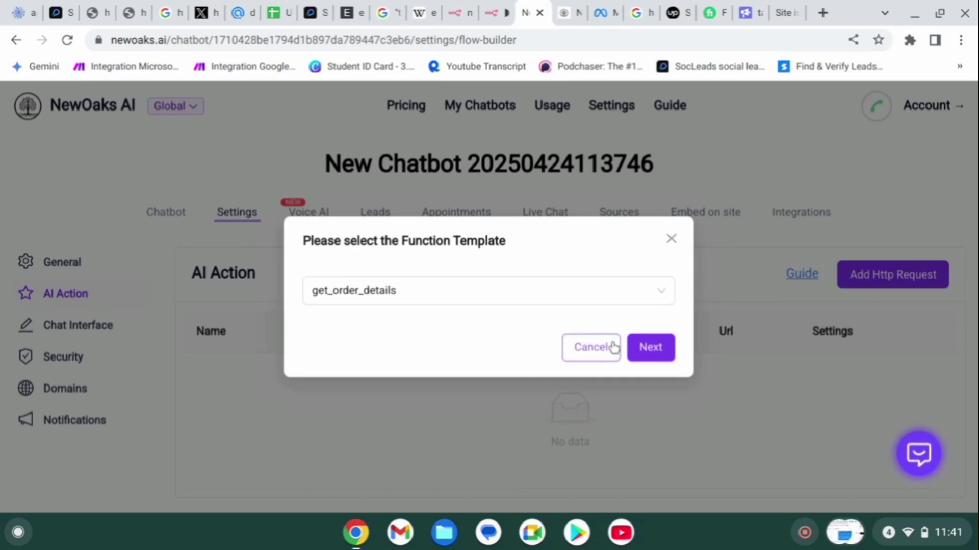
left_click(591, 347)
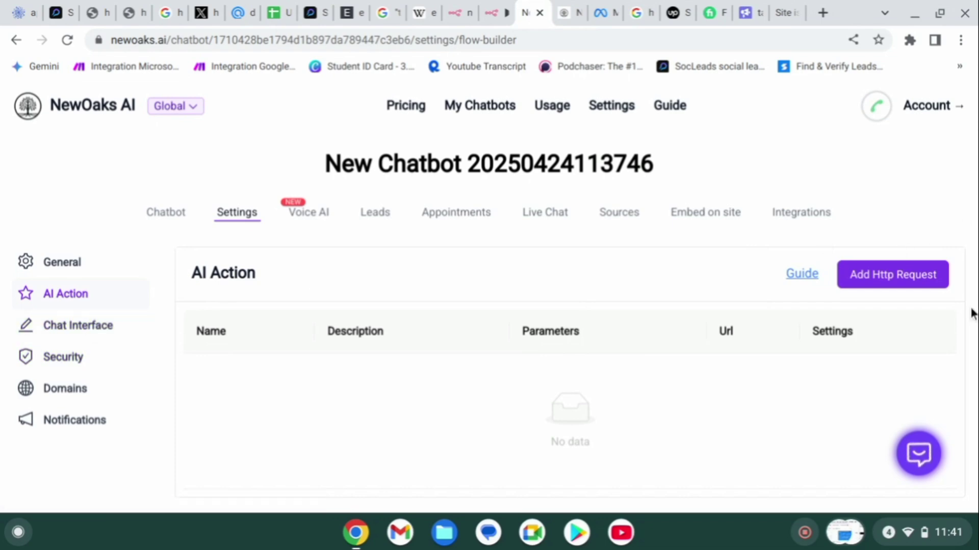
Add "how can i help you" as a suggested message in the Chat Interface settings.
left_click(89, 330)
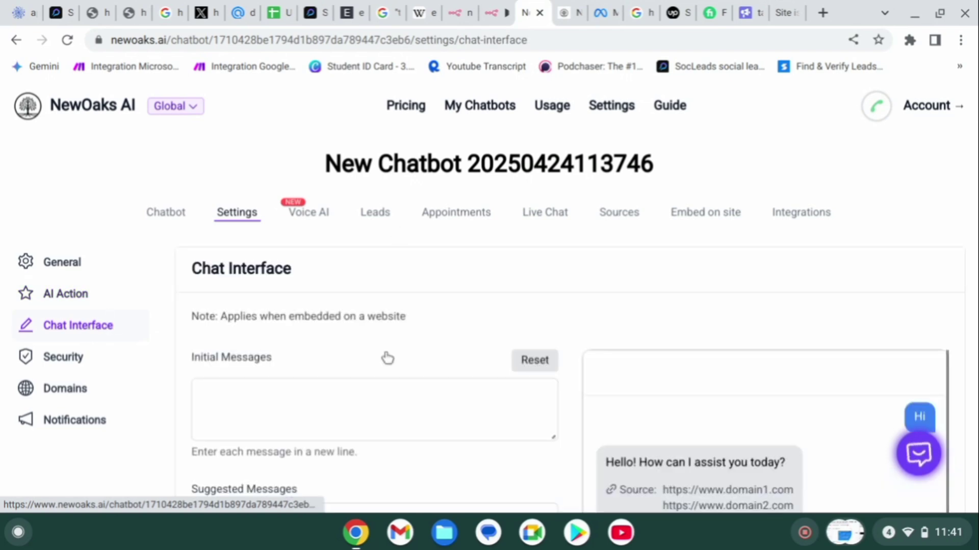
scroll(337, 396, "down", 1)
scroll(338, 396, "down", 1)
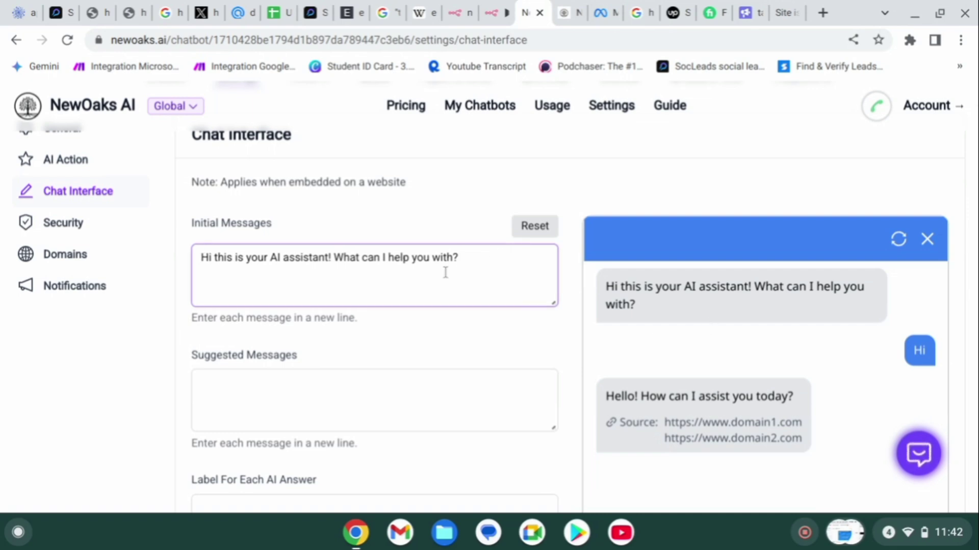
scroll(445, 273, "down", 2)
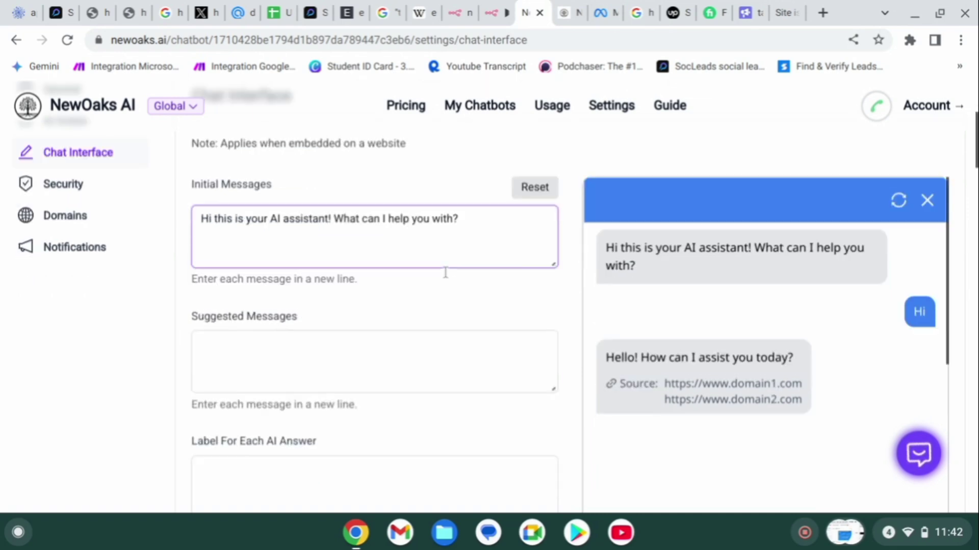
left_click(302, 353)
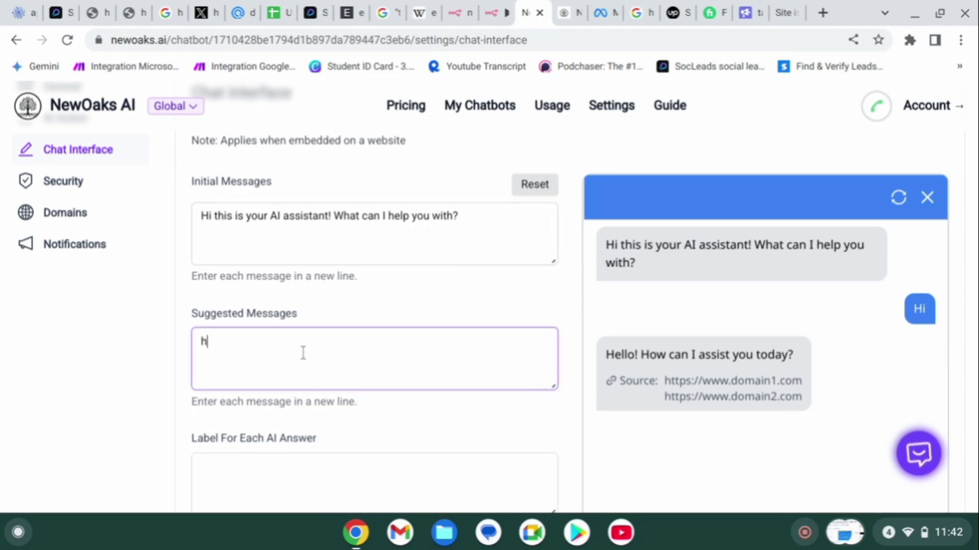
type("how cnan  help you")
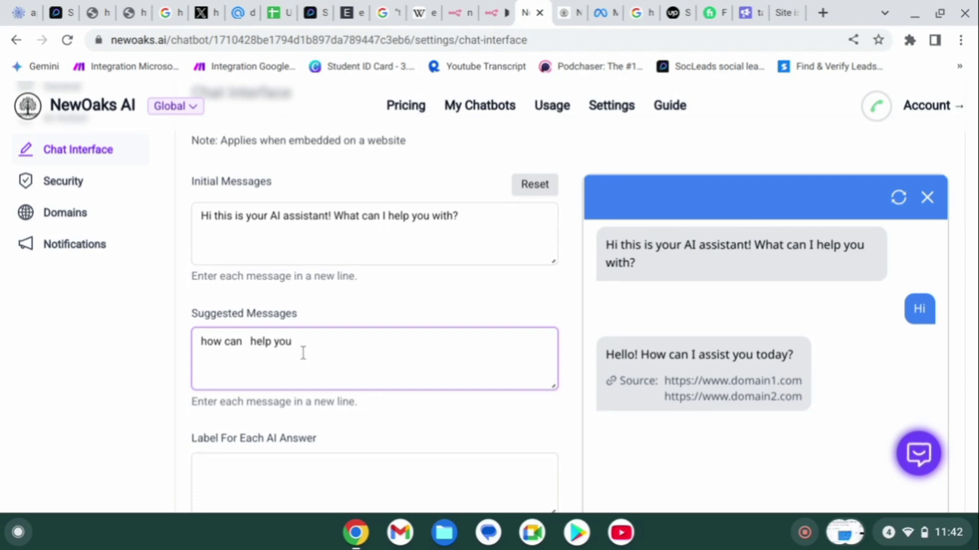
type("I")
Switch on the chatbot window's shadow settings in the Chat Interface settings.
scroll(600, 362, "down", 3)
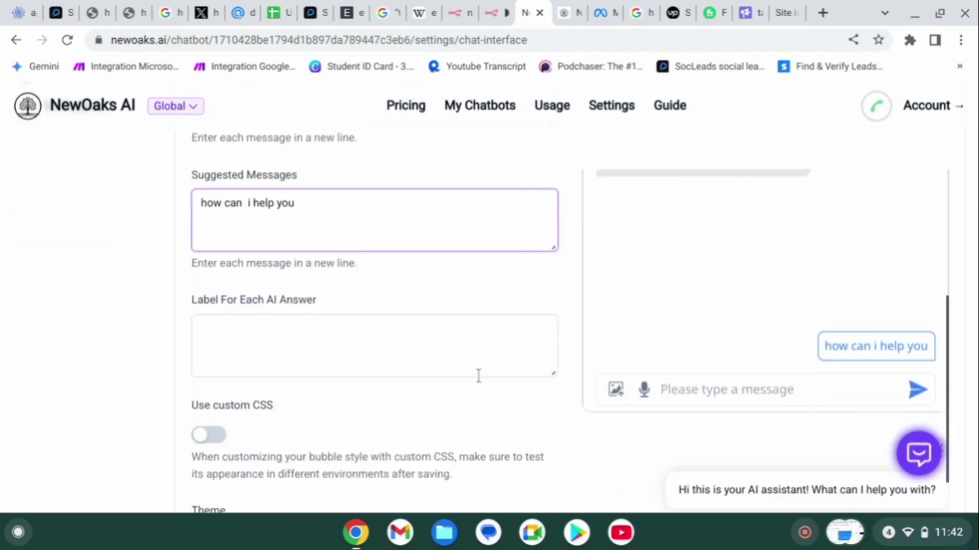
scroll(363, 306, "down", 10)
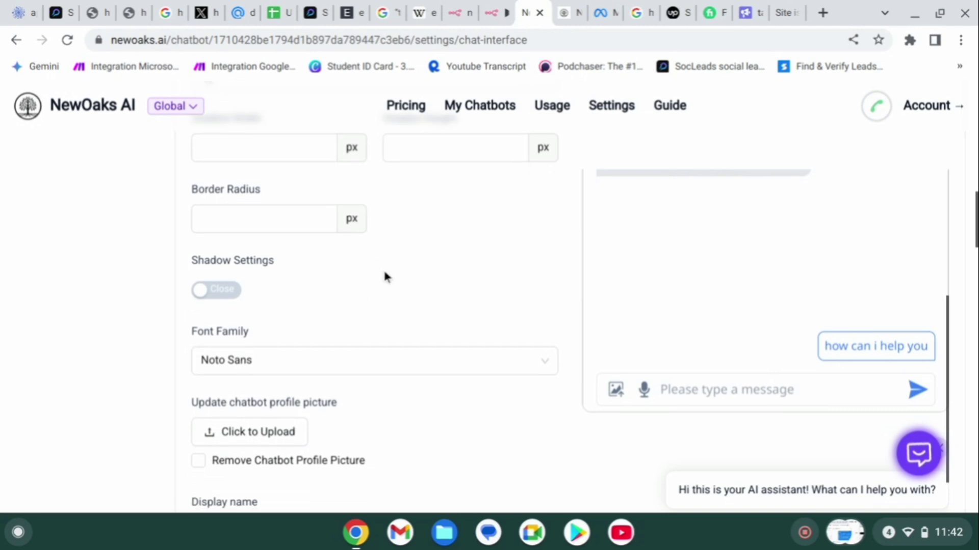
scroll(386, 277, "up", 4)
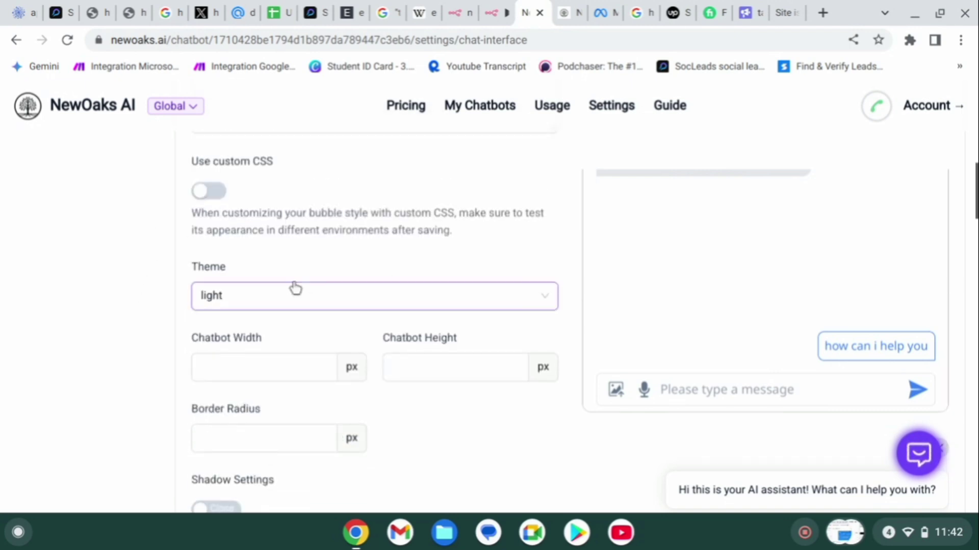
scroll(262, 203, "down", 5)
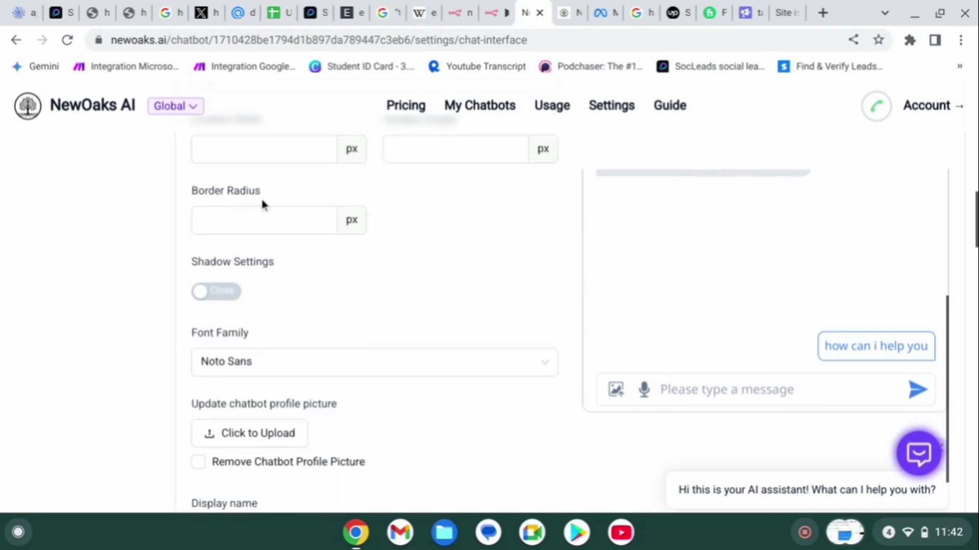
left_click(233, 276)
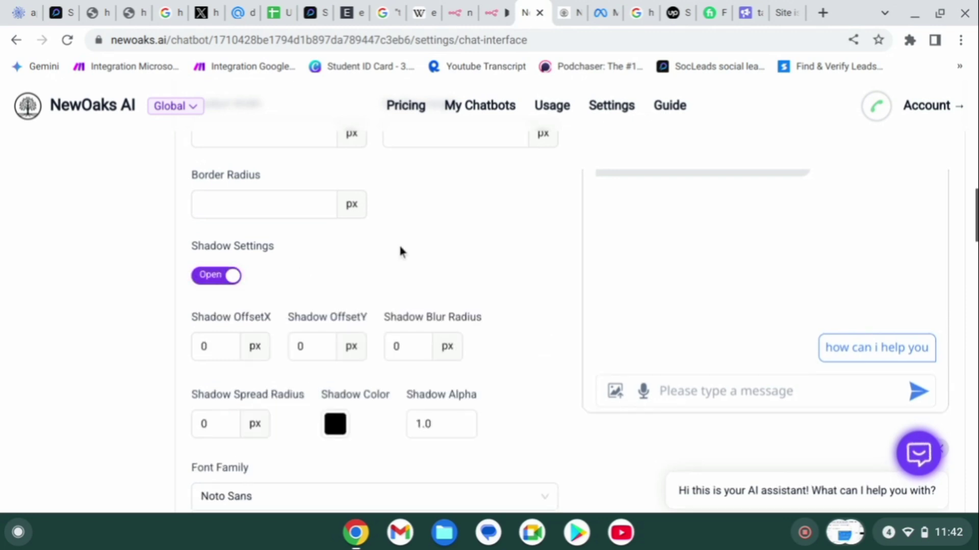
Review the display name, message colour, chat icon, bubble alignment, pop-up timing and human takeover options of the chat interface.
scroll(399, 249, "down", 10)
scroll(400, 250, "down", 2)
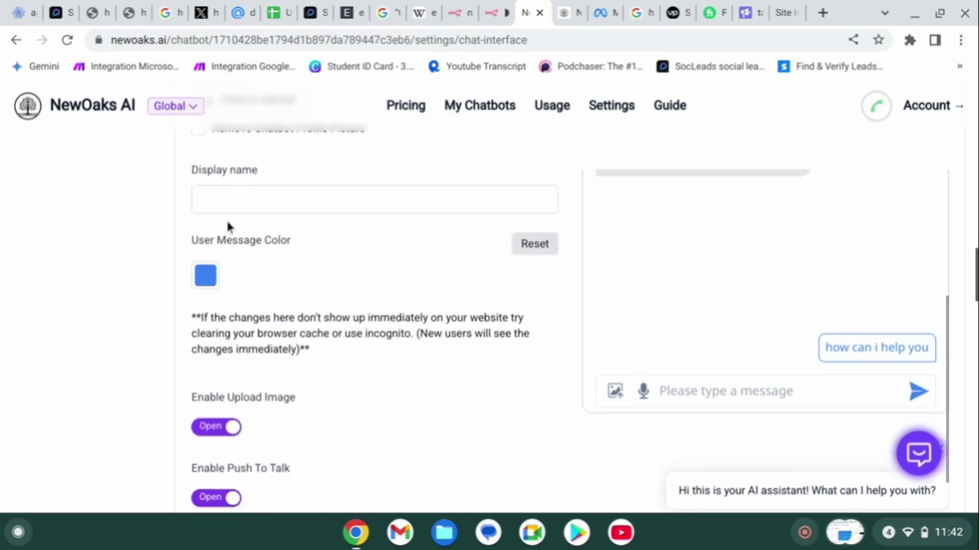
scroll(334, 257, "down", 6)
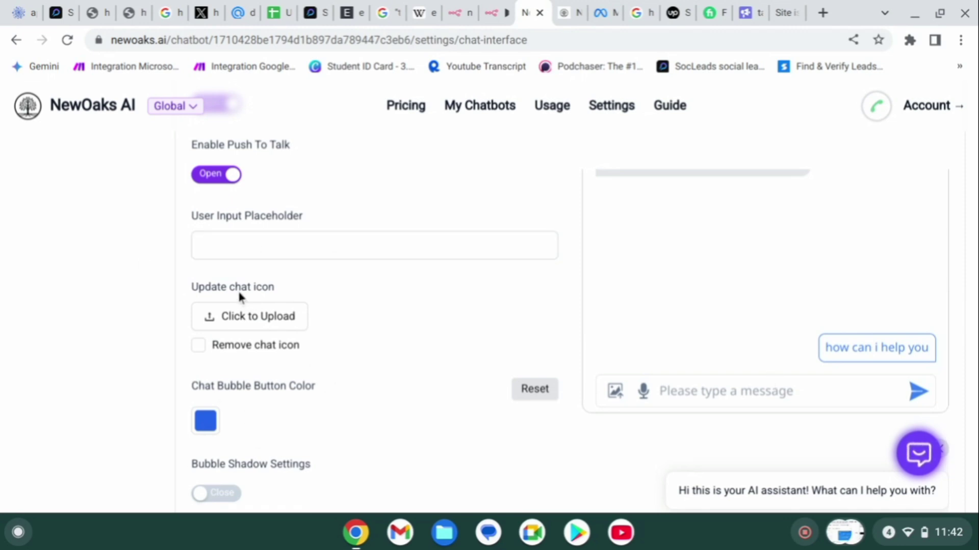
scroll(351, 384, "down", 4)
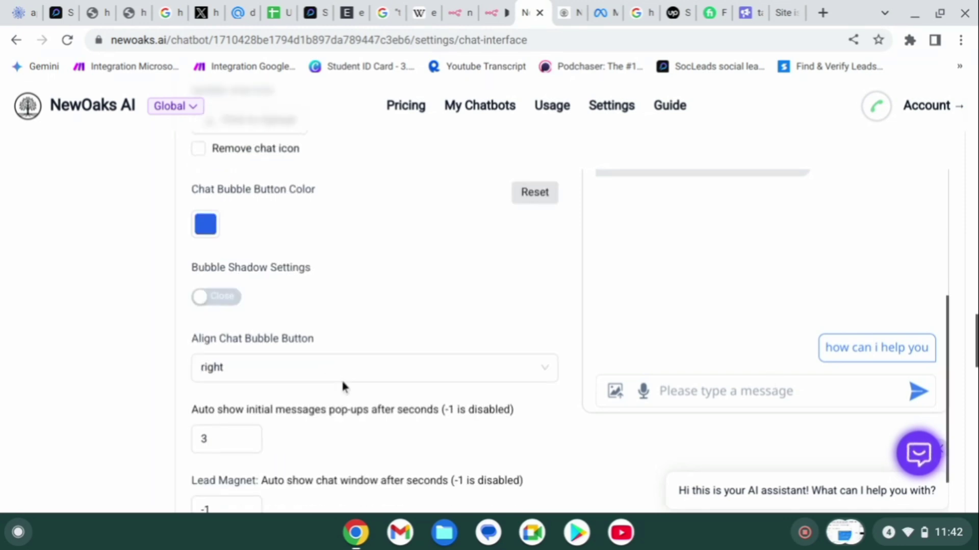
scroll(343, 387, "down", 3)
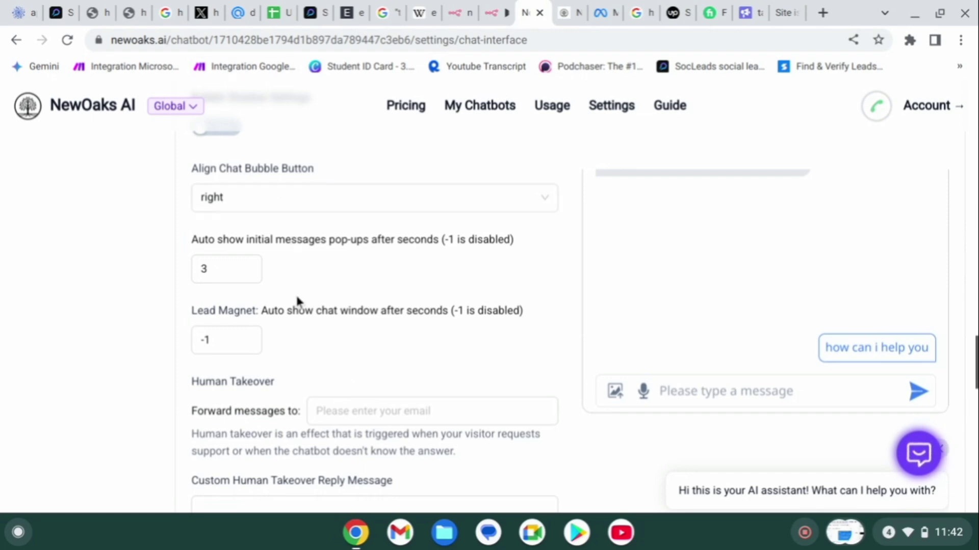
scroll(296, 295, "down", 5)
scroll(297, 303, "down", 3)
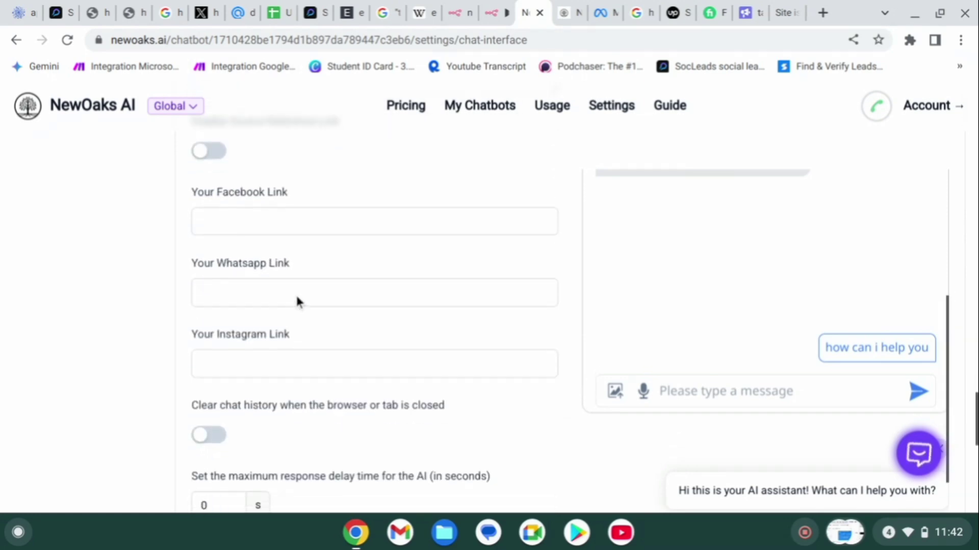
Examine the Facebook, WhatsApp and Instagram link fields and open the NewOaks support chat to see the corresponding social icons.
left_click(295, 295)
left_click(232, 218)
left_click(310, 281)
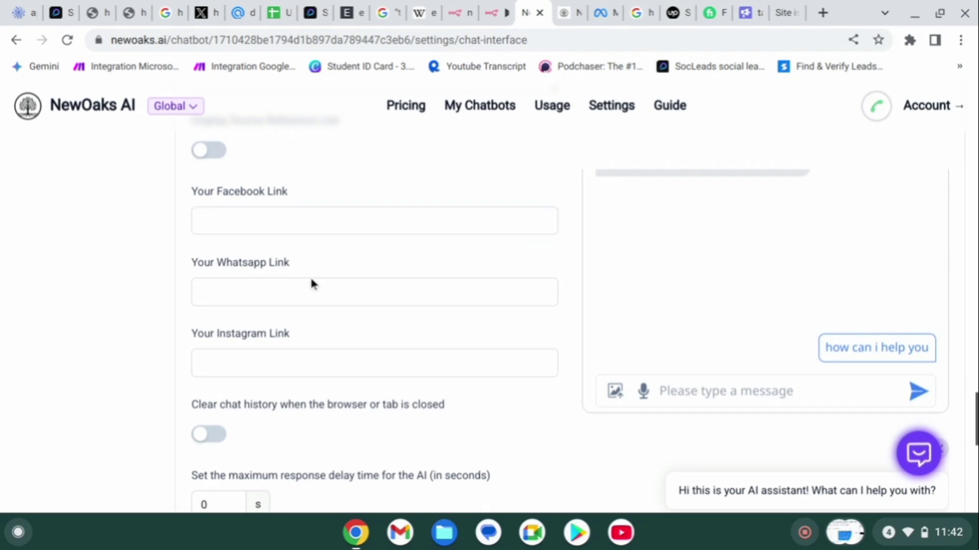
scroll(308, 284, "down", 3)
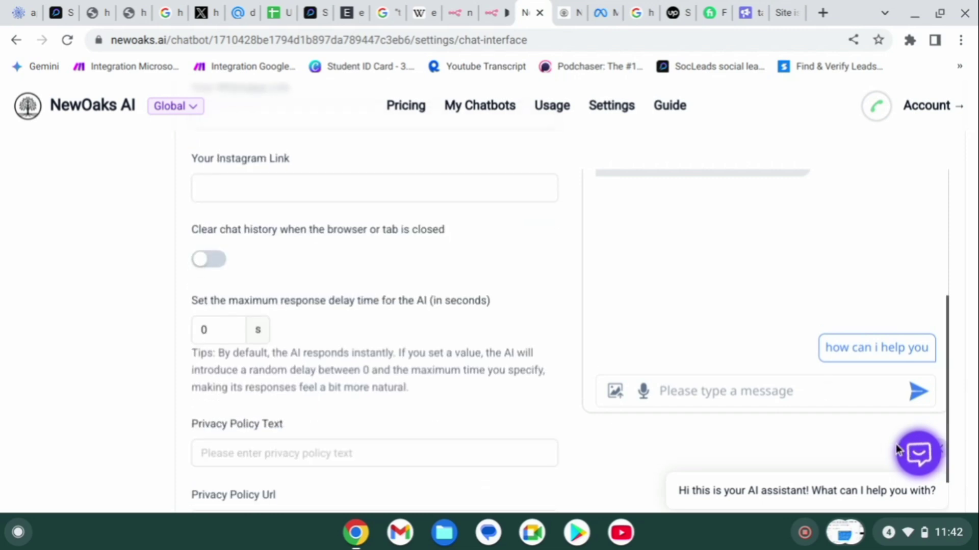
left_click(903, 455)
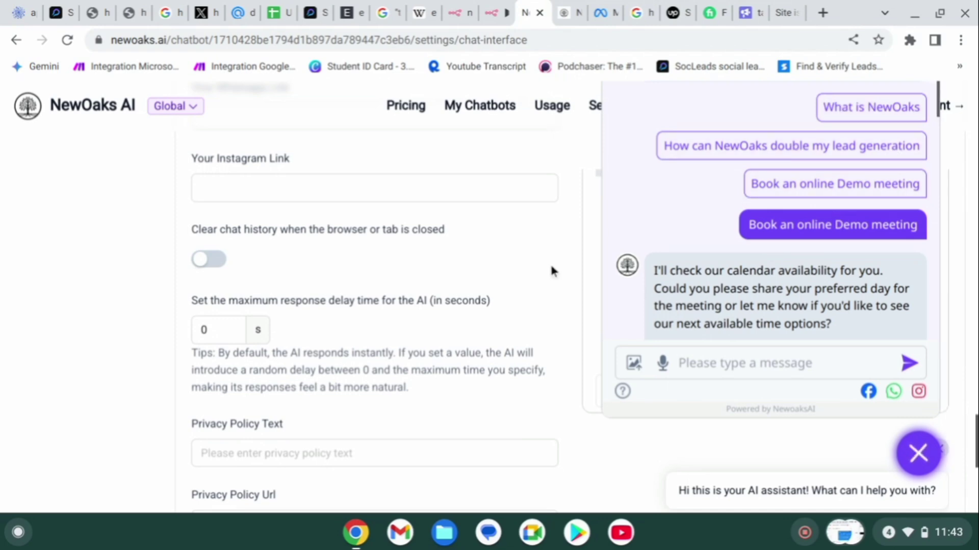
Check the privacy policy text, URL and URL name fields and return to the start of the Chat Interface settings.
scroll(550, 262, "down", 5)
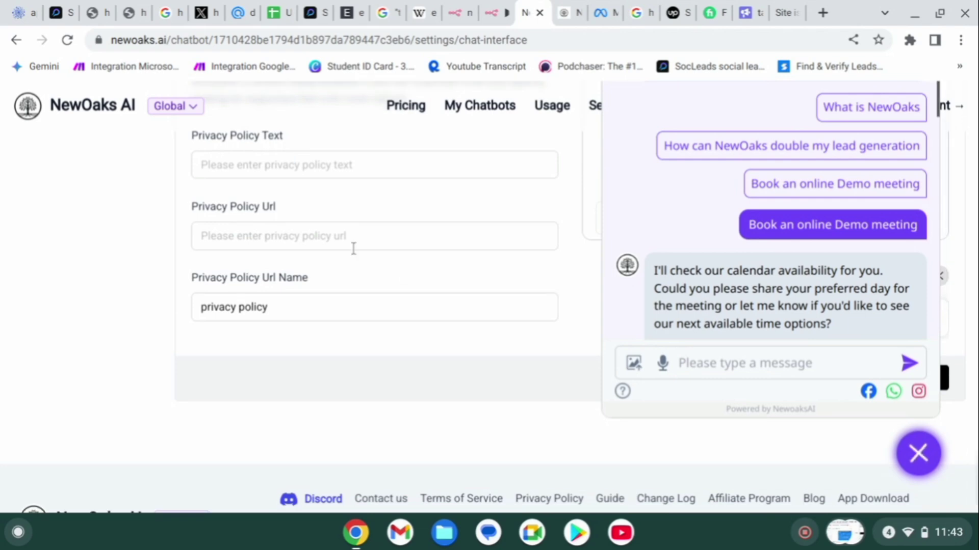
left_click(343, 236)
scroll(343, 235, "up", 5)
scroll(343, 235, "up", 5)
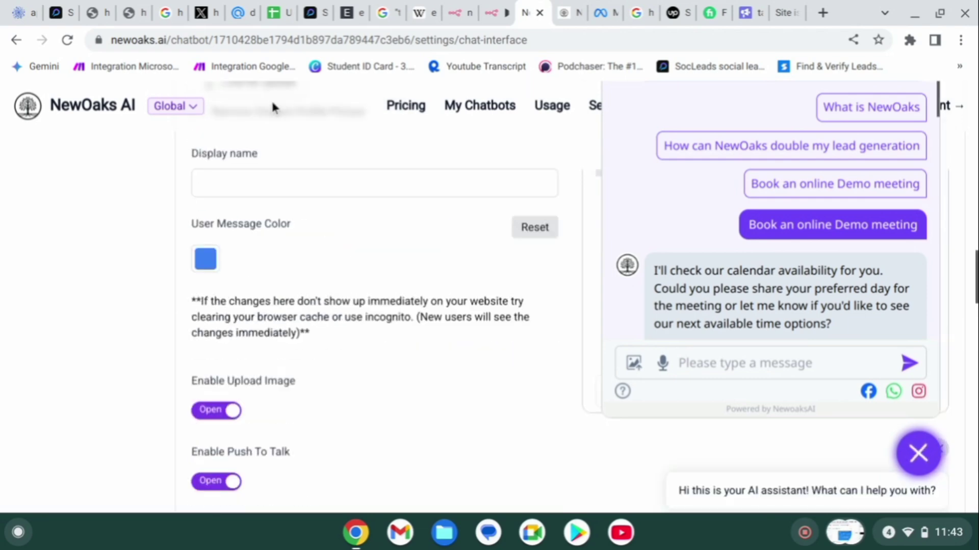
scroll(269, 407, "up", 5)
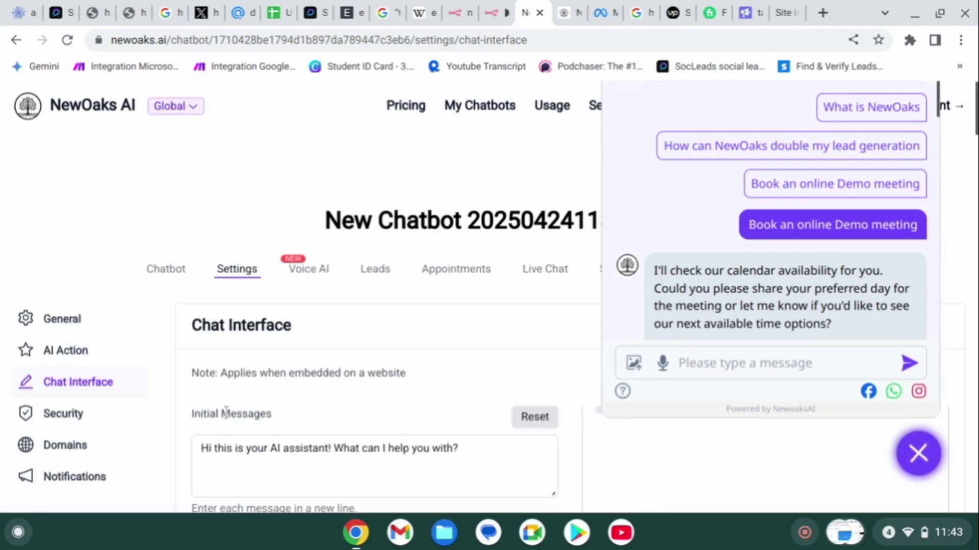
Review the domain visibility and message rate limiting options in the Security settings without changing them.
left_click(53, 416)
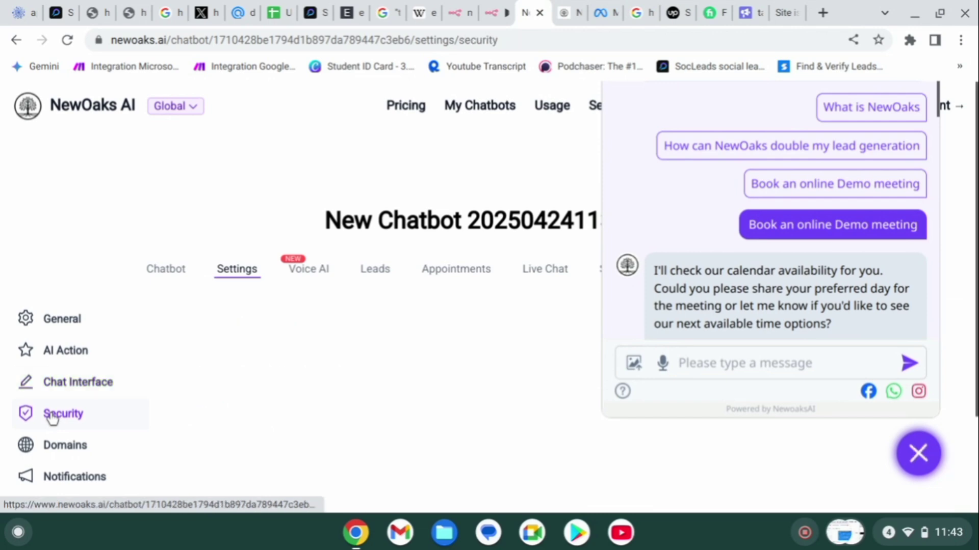
scroll(53, 416, "down", 3)
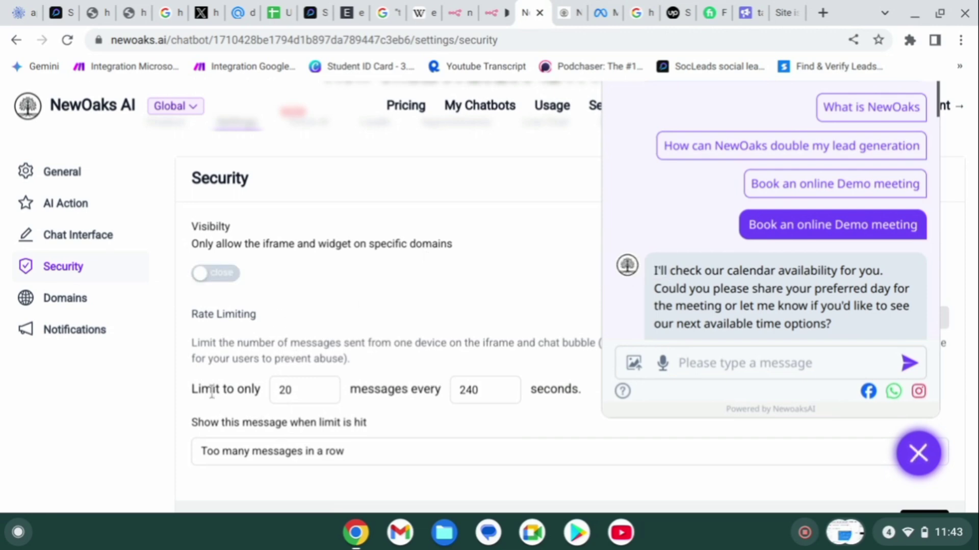
left_click(285, 389)
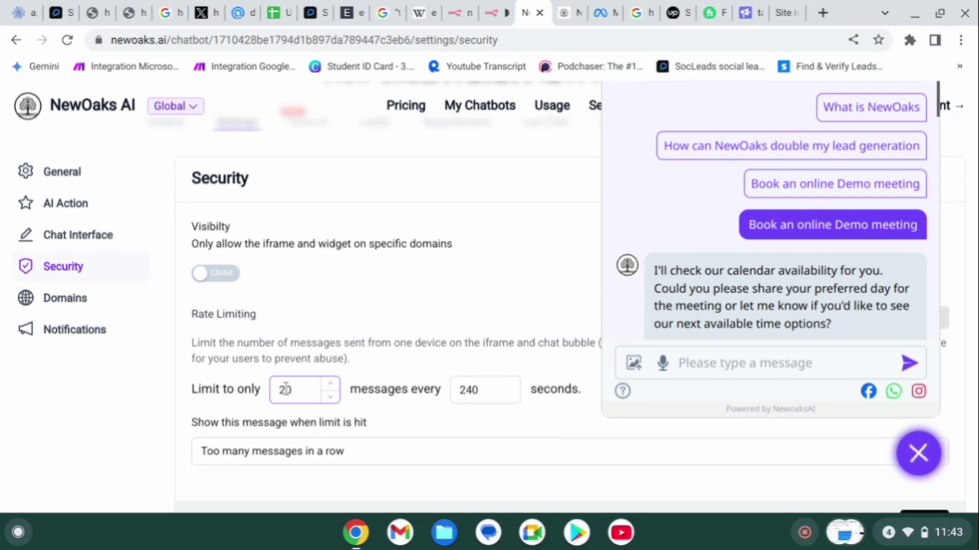
left_click(493, 389)
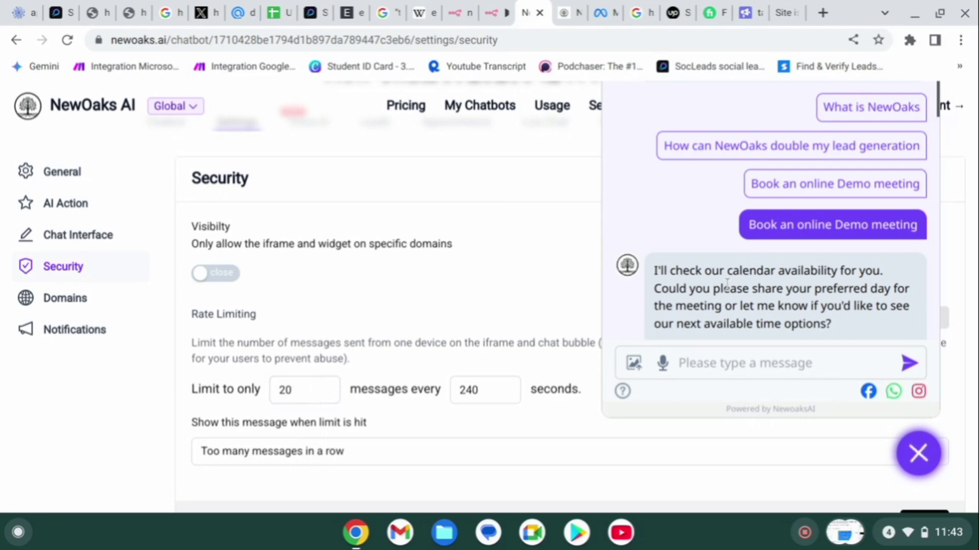
scroll(728, 284, "down", 10)
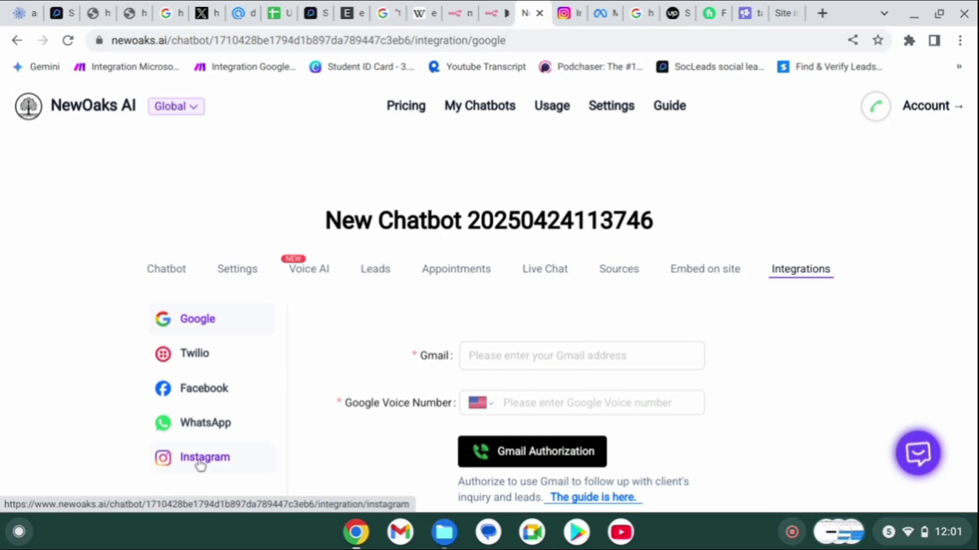
Start the chatbot's Instagram authorization from the integrations and review the permissions requested by WAMessenger-IG.
left_click(200, 464)
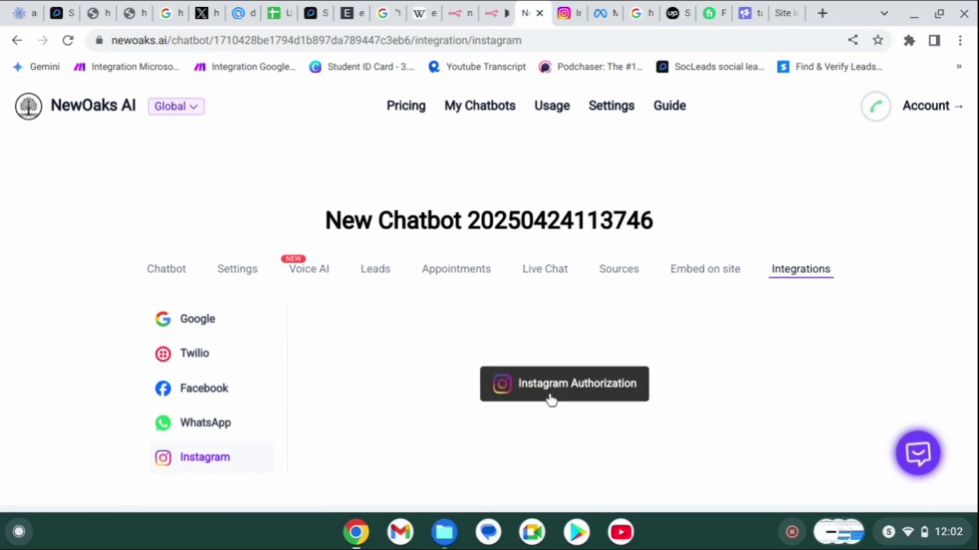
left_click(551, 400)
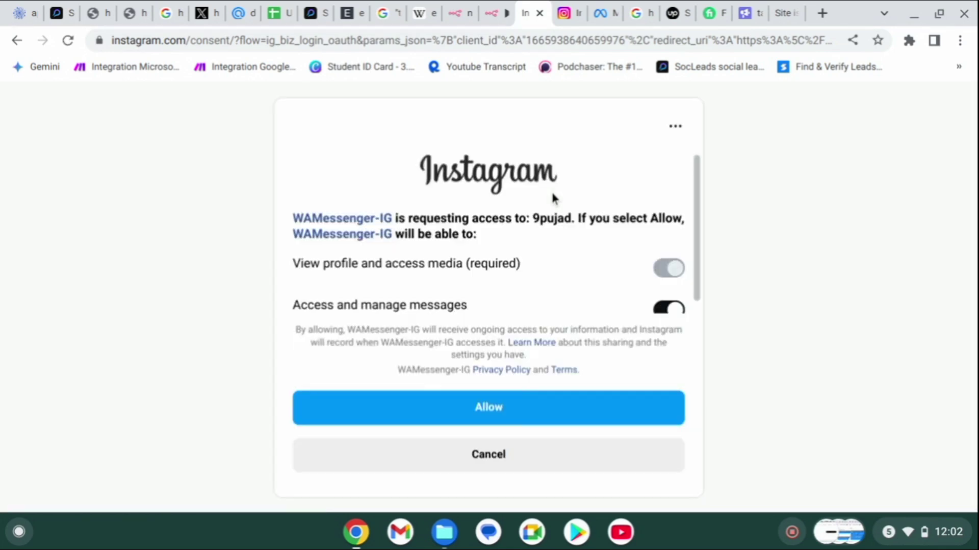
scroll(430, 291, "down", 1)
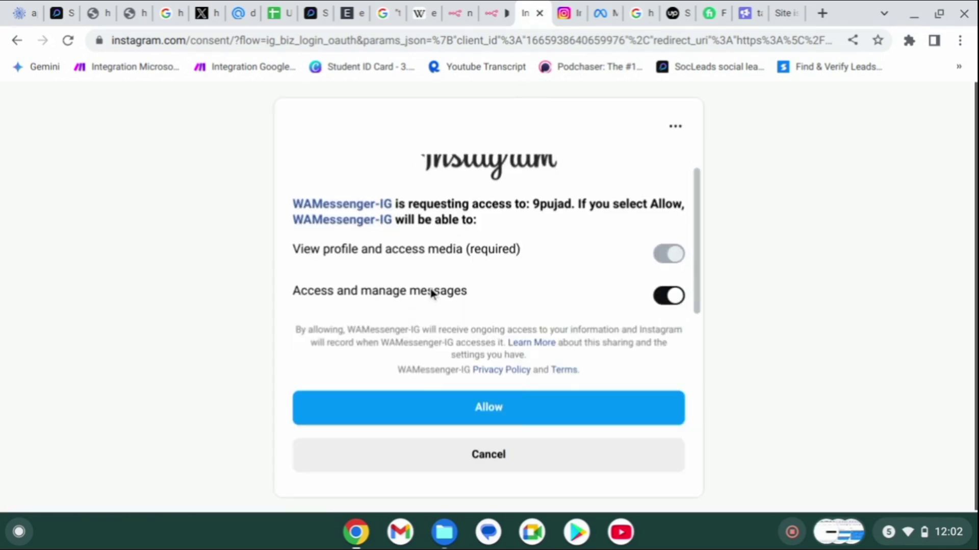